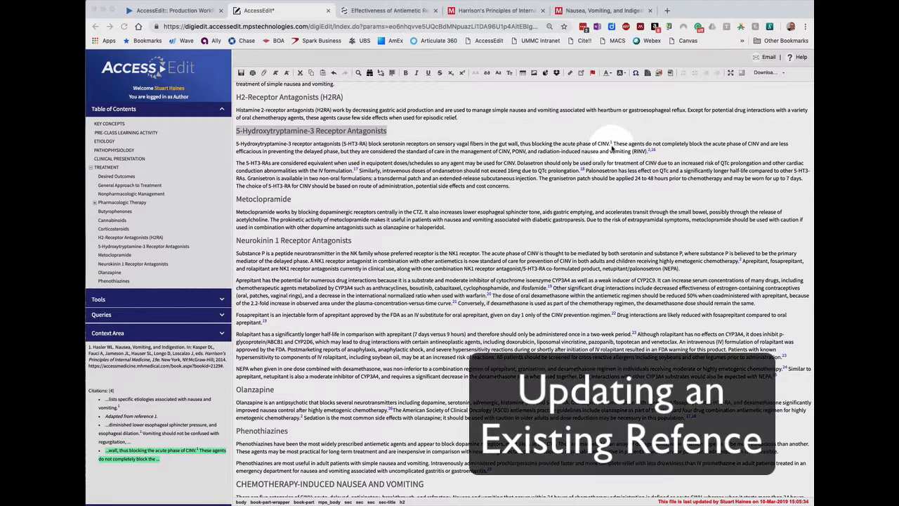
Review the available references in the citation manager for citation 1 after "acute phase of CINV", and close it without changes
click(611, 143)
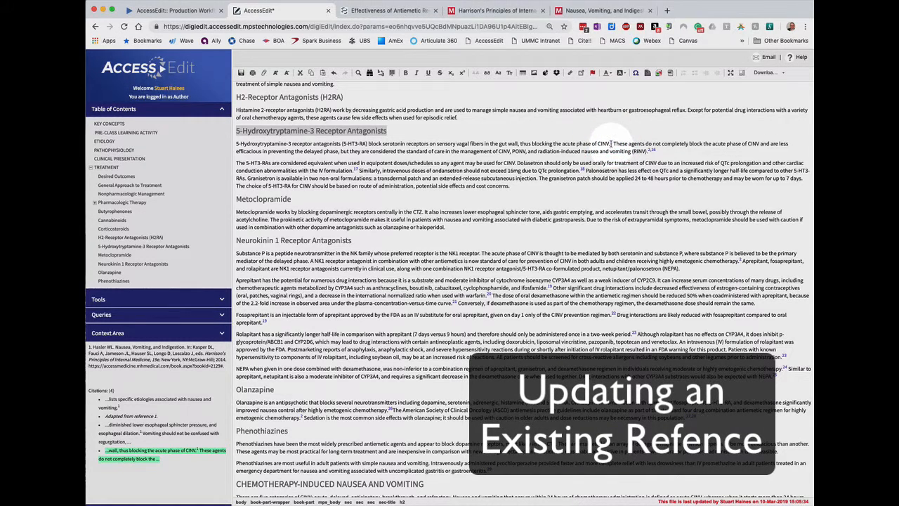
click(612, 143)
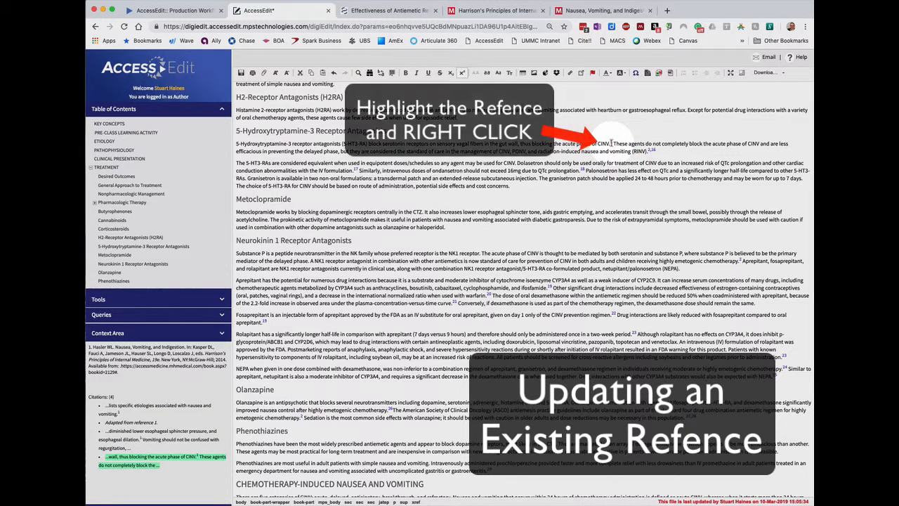
right_click(611, 143)
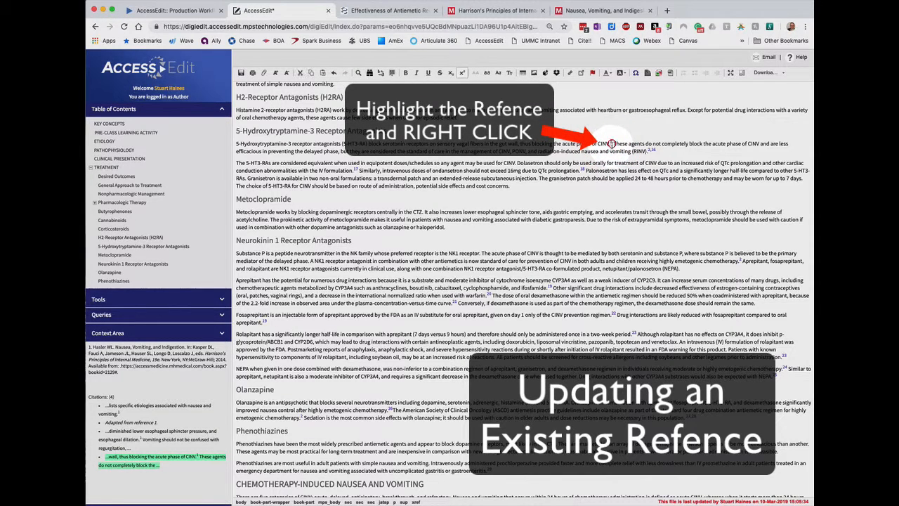
right_click(611, 144)
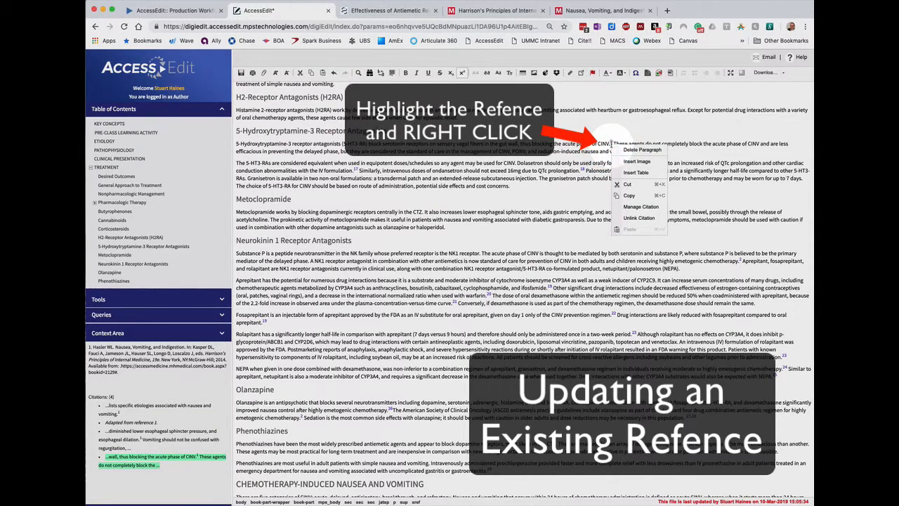
click(624, 206)
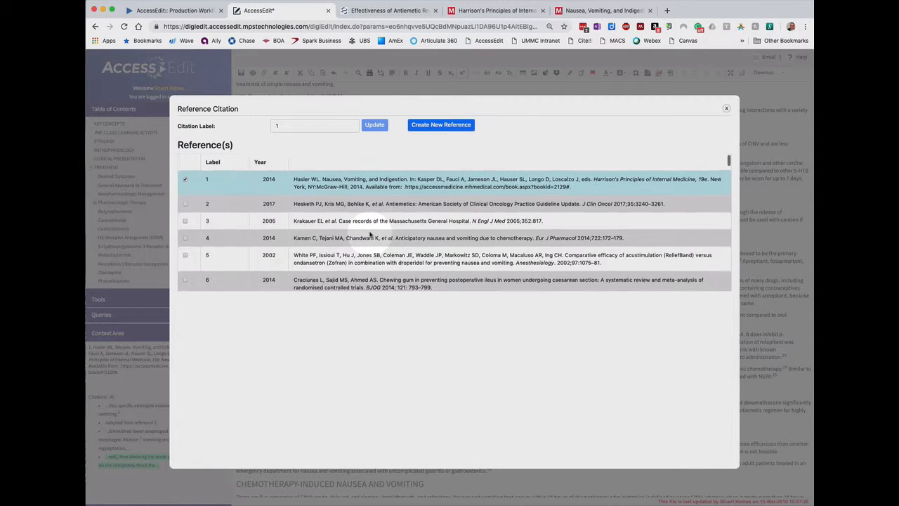
scroll(371, 234, down, 5)
scroll(370, 234, down, 4)
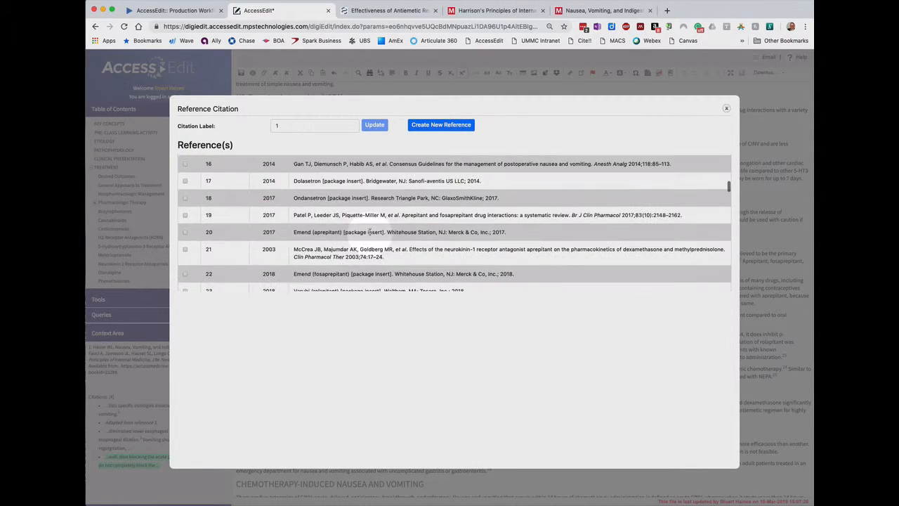
scroll(371, 235, up, 10)
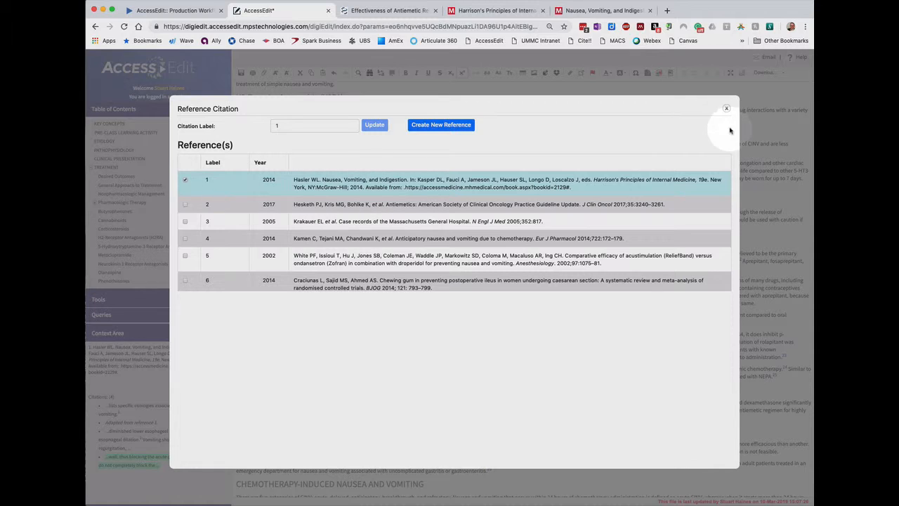
click(727, 111)
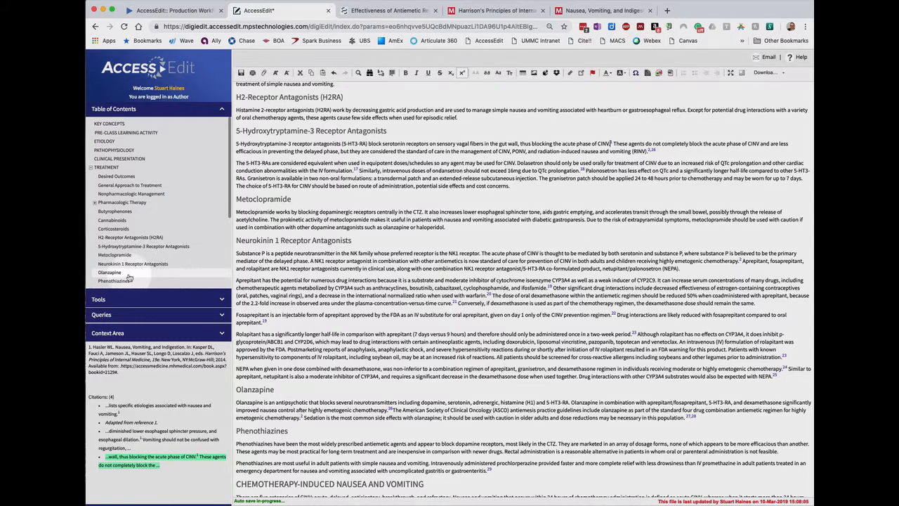
Open reference 1 in the chapter's References section for editing
scroll(143, 248, down, 4)
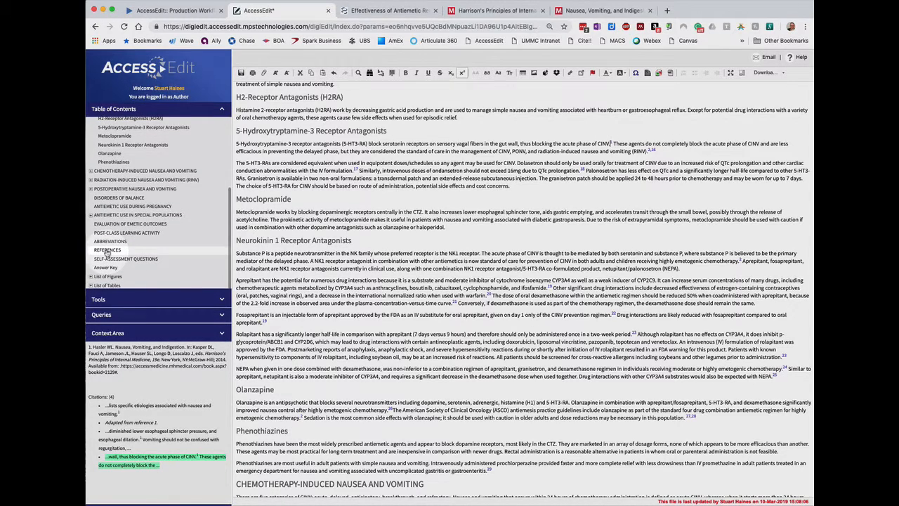
click(107, 250)
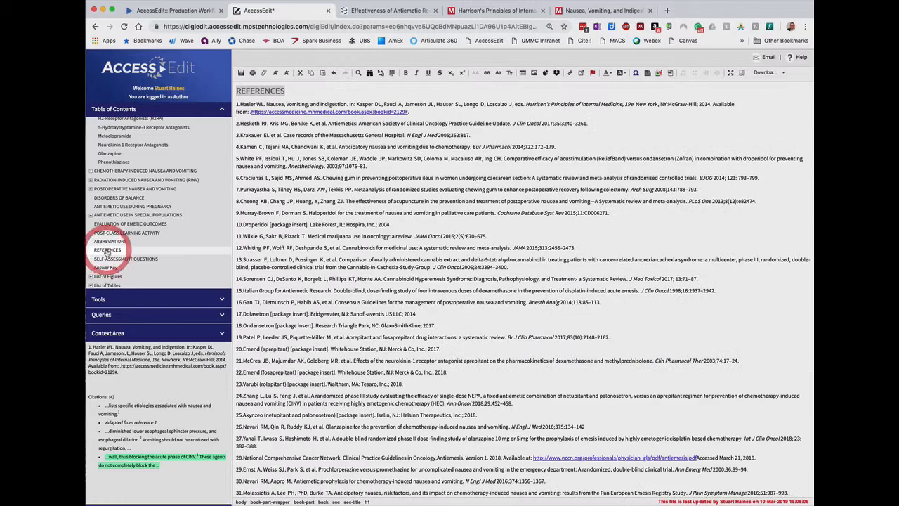
click(448, 105)
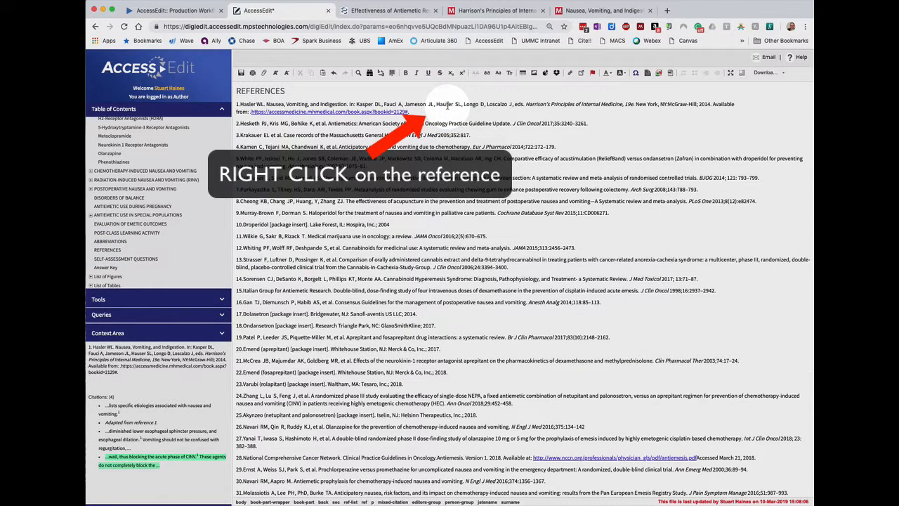
right_click(447, 106)
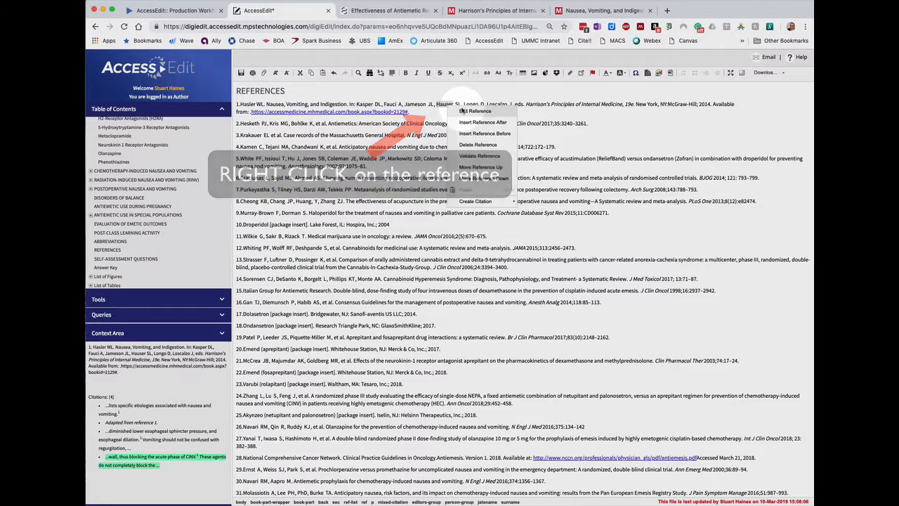
click(471, 112)
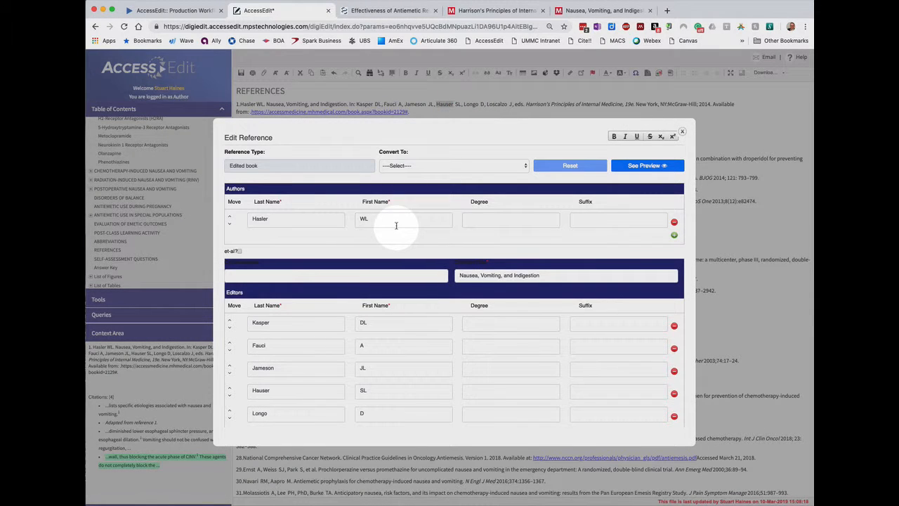
Compare the reference's author, chapter title and editor order with the AccessMedicine chapter and Harrison's Principles of Internal Medicine, 20e pages
scroll(397, 225, down, 1)
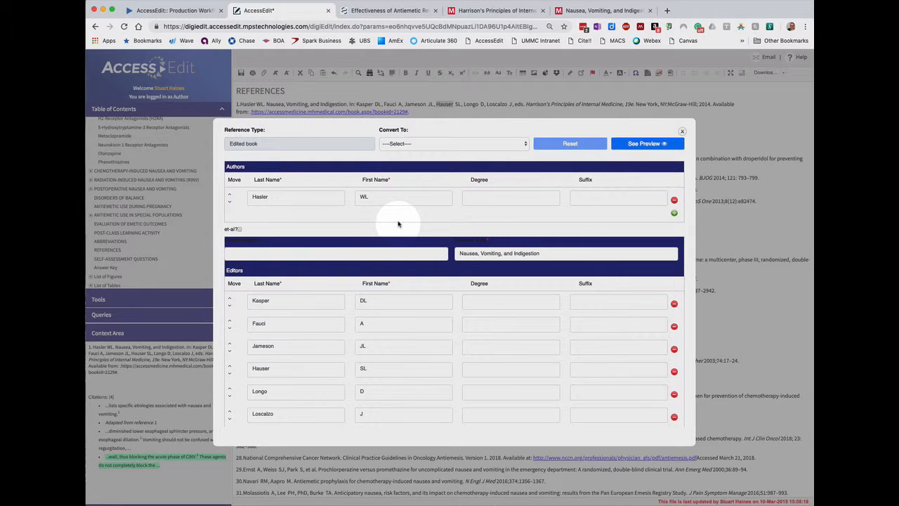
click(581, 14)
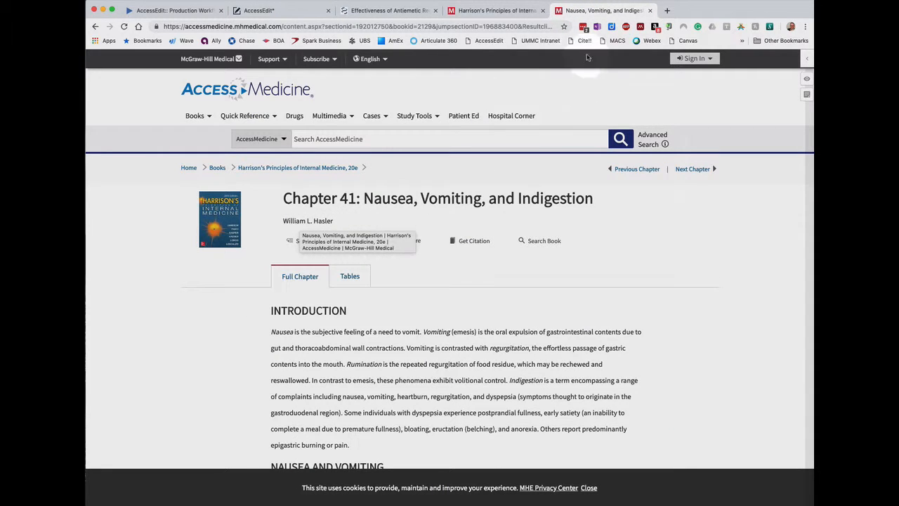
click(288, 13)
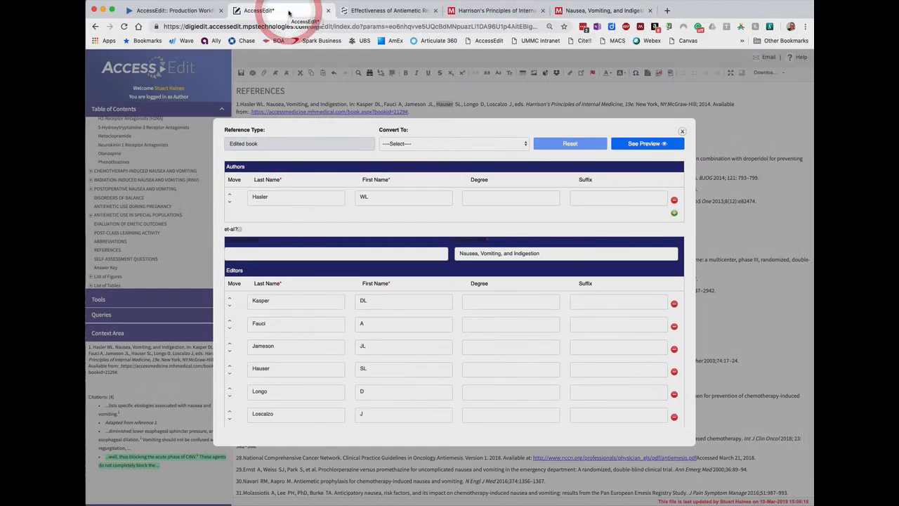
scroll(293, 316, down, 2)
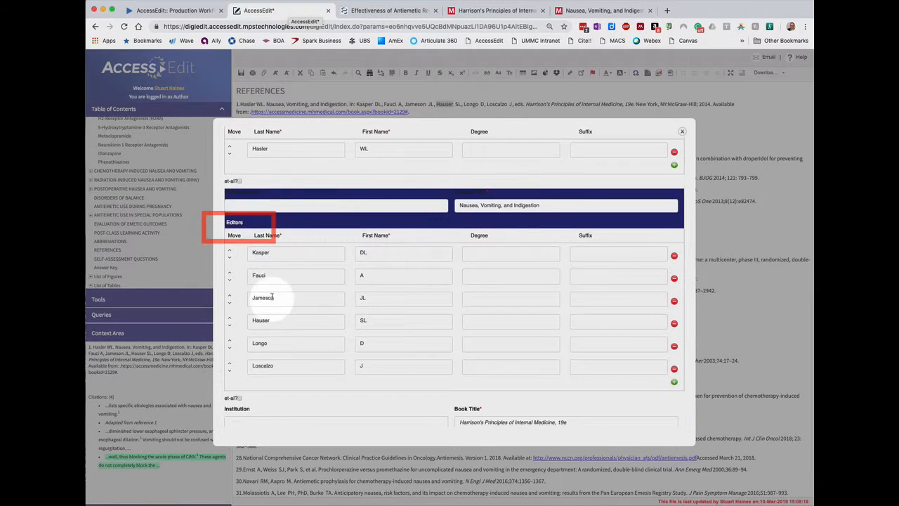
click(495, 11)
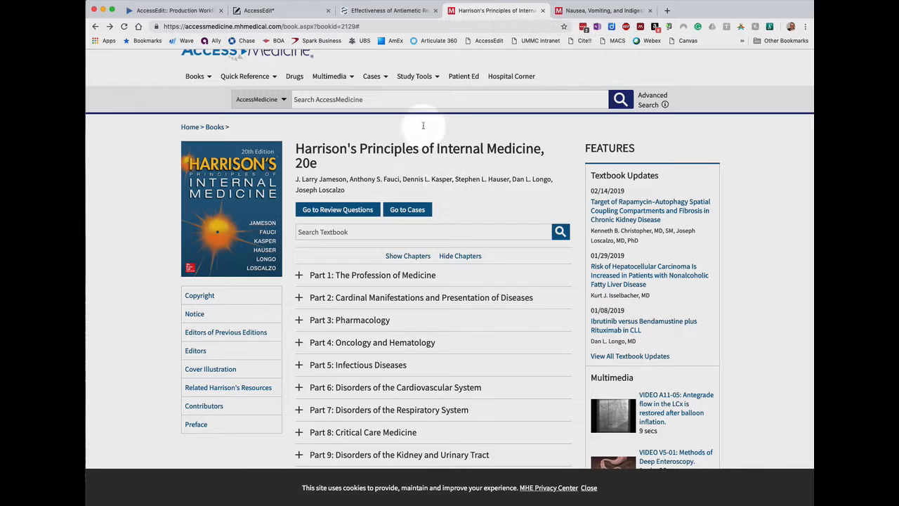
click(300, 11)
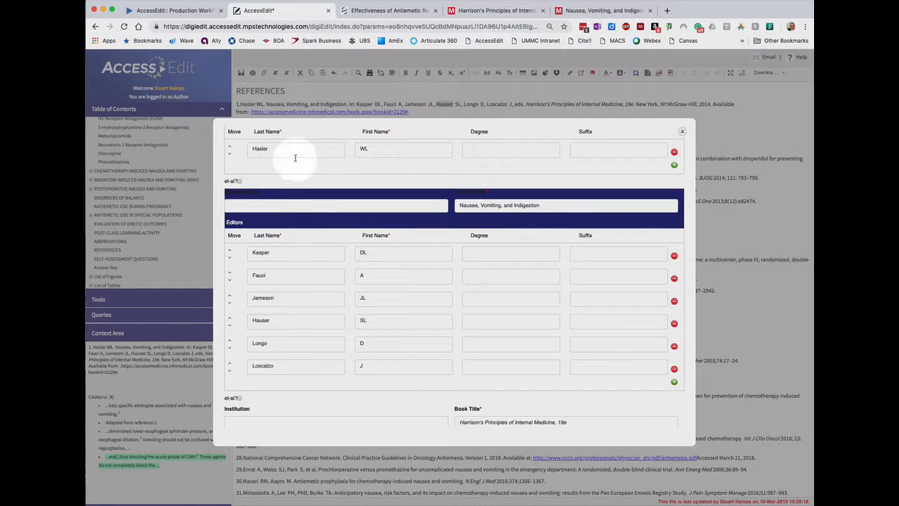
Swap the first and third editors' last names and initials in reference 1 to match the 20th edition's editor order
drag(282, 300, 250, 296)
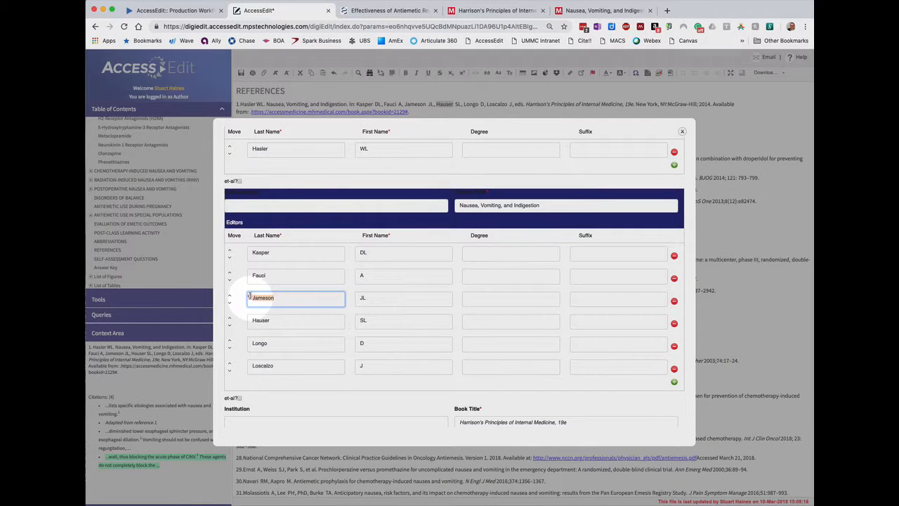
text(Kasper)
key(Tab)
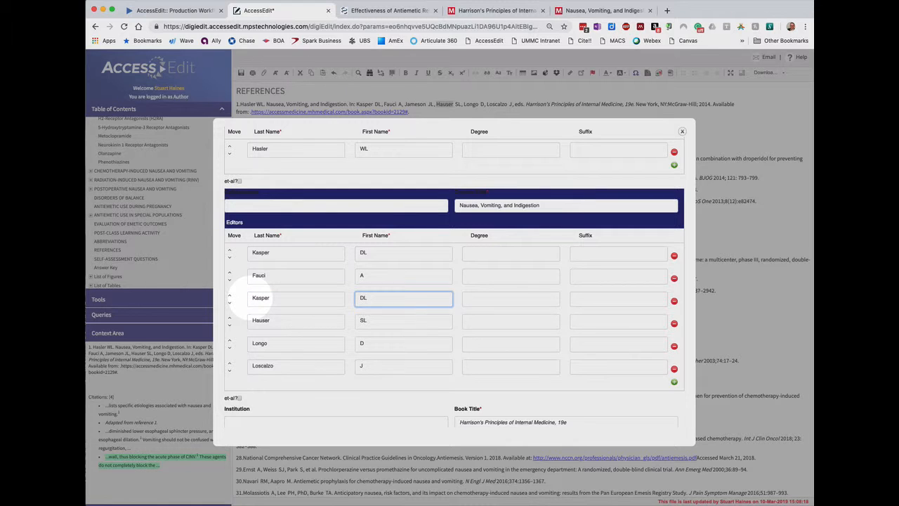
drag(271, 252, 247, 251)
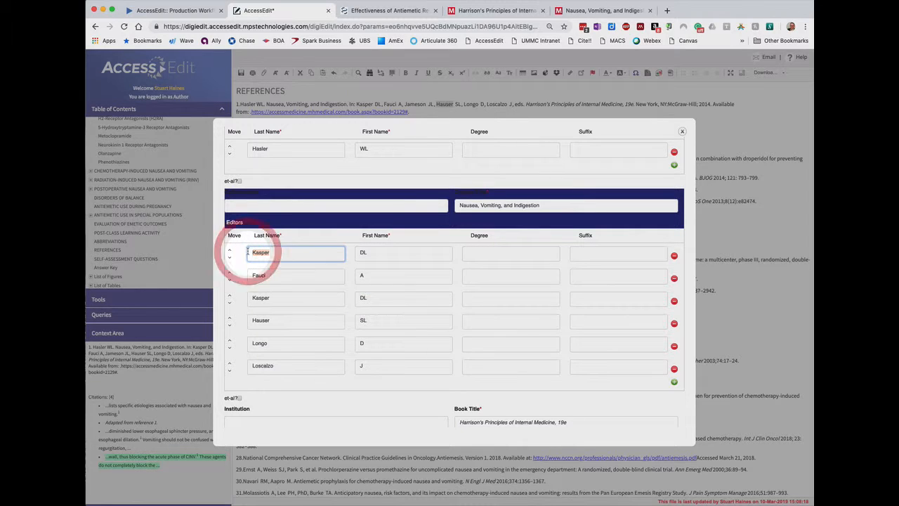
text(Jameson)
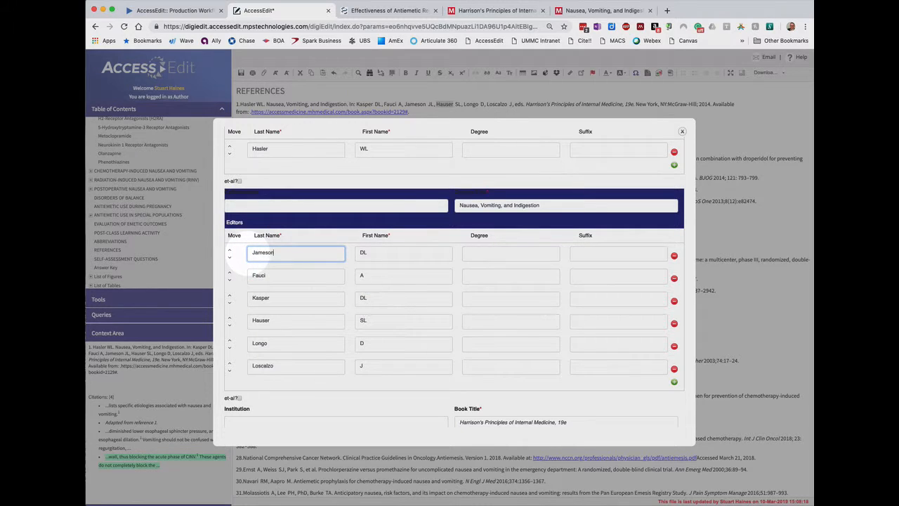
key(Tab)
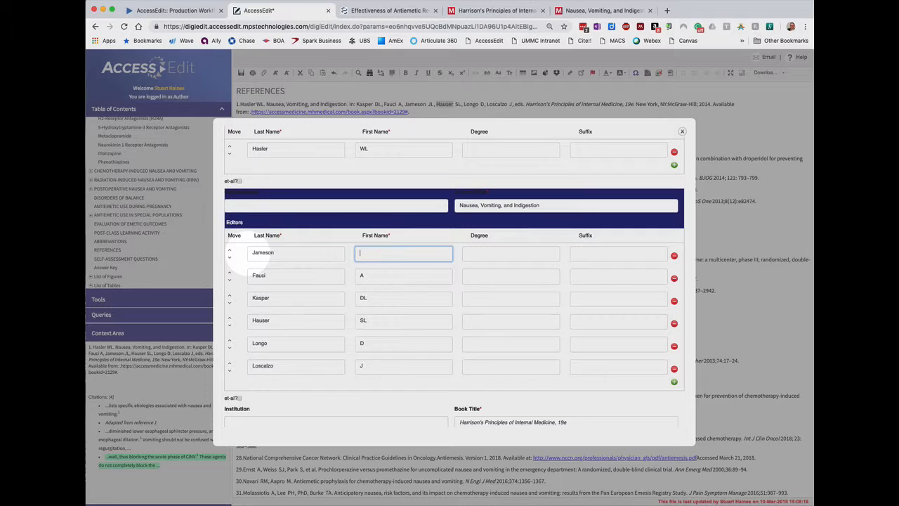
text(JL)
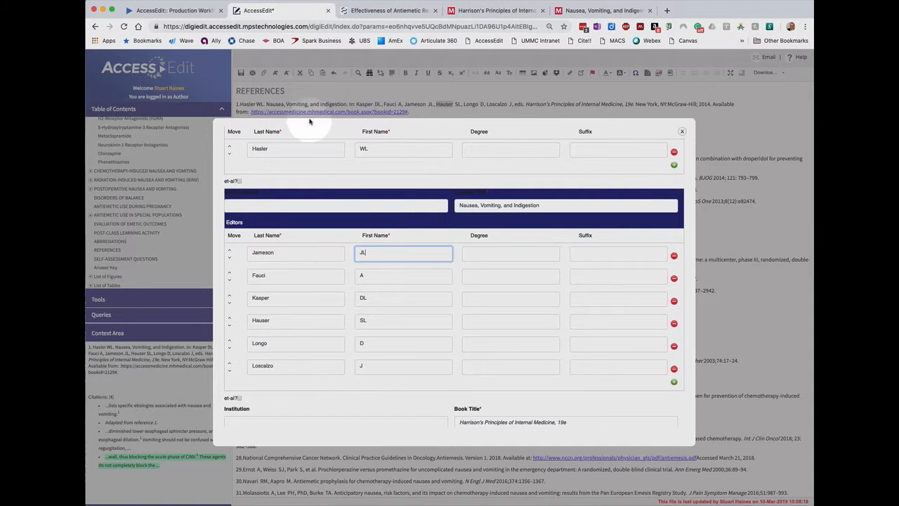
click(359, 239)
Set the reference's book title to "Harrison's Principles of Internal Medicine, 20e" and its date to 2018
scroll(357, 239, down, 1)
scroll(371, 265, down, 1)
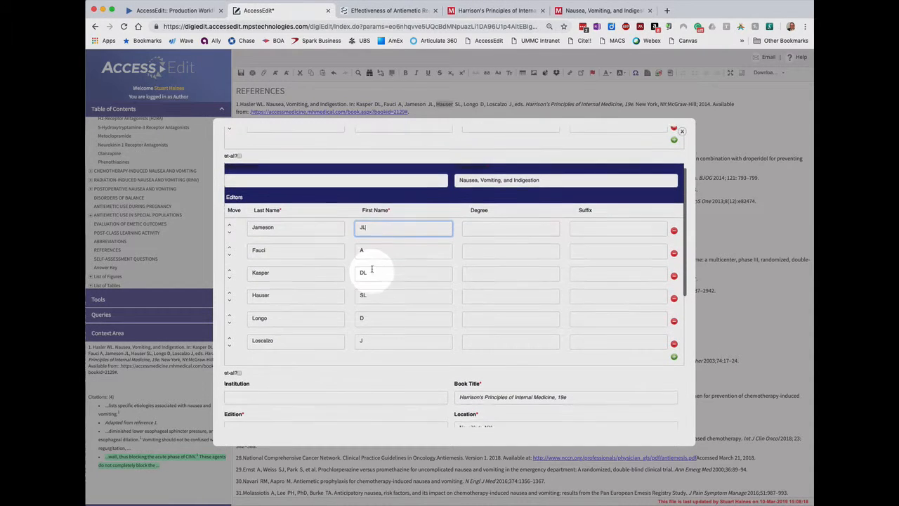
click(565, 397)
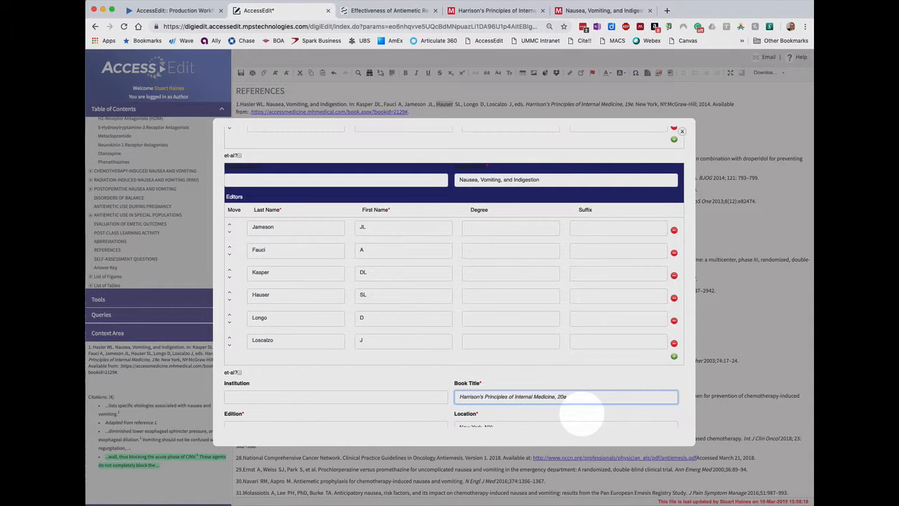
scroll(578, 395, down, 1)
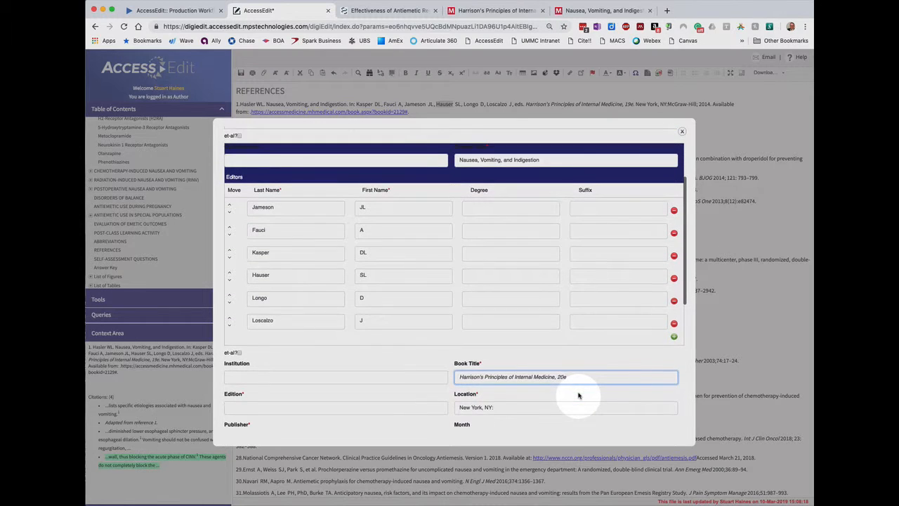
scroll(578, 396, down, 3)
scroll(365, 351, down, 2)
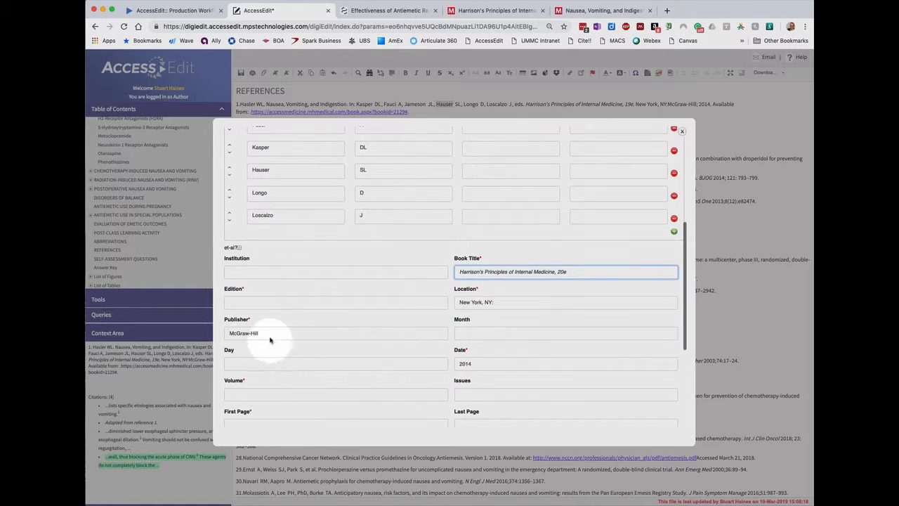
scroll(361, 351, down, 2)
click(486, 329)
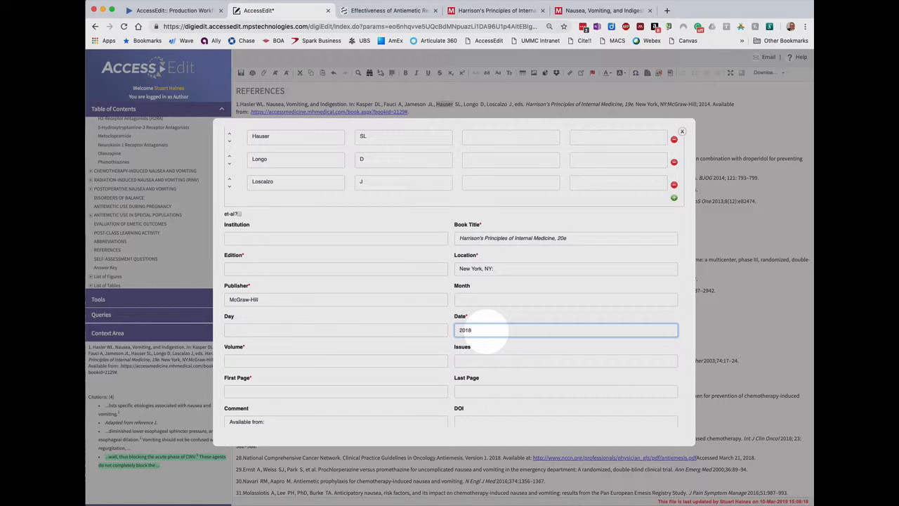
Check the reference's external link and update the reference, saving it anyway with mandatory fields left empty
scroll(492, 337, down, 3)
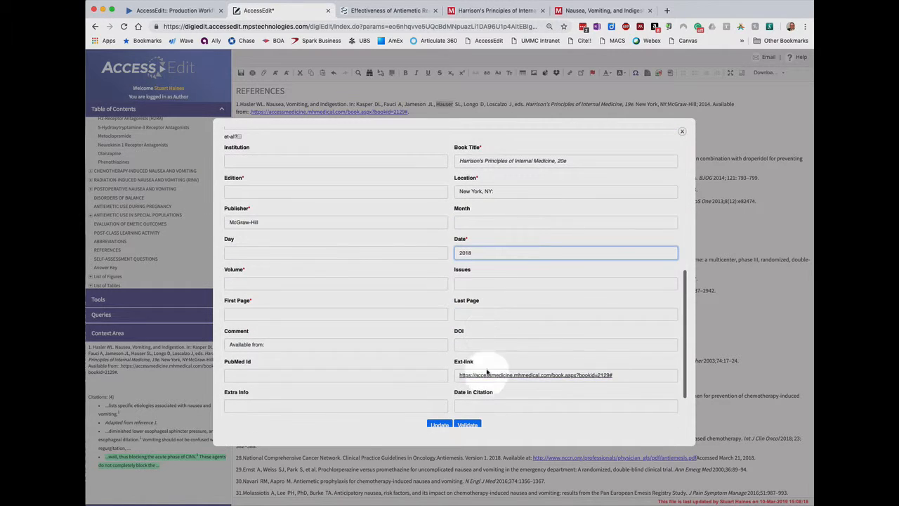
click(614, 375)
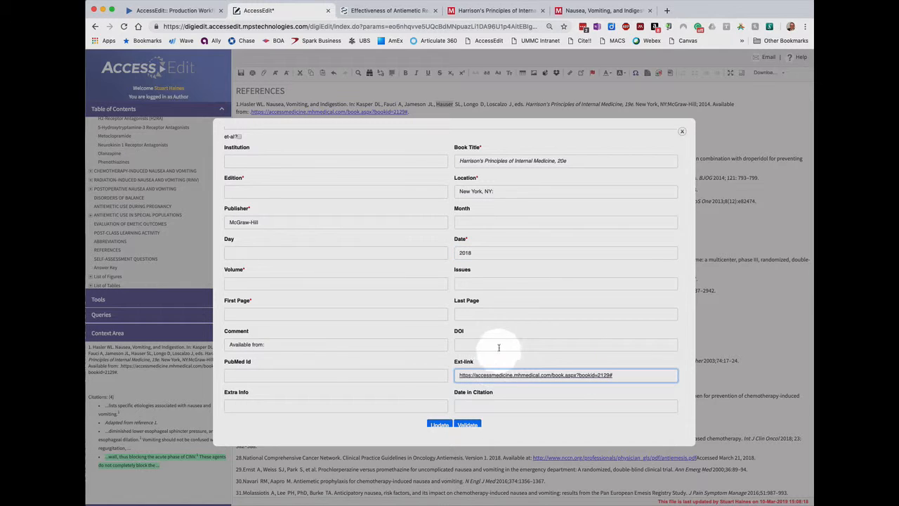
scroll(520, 372, down, 2)
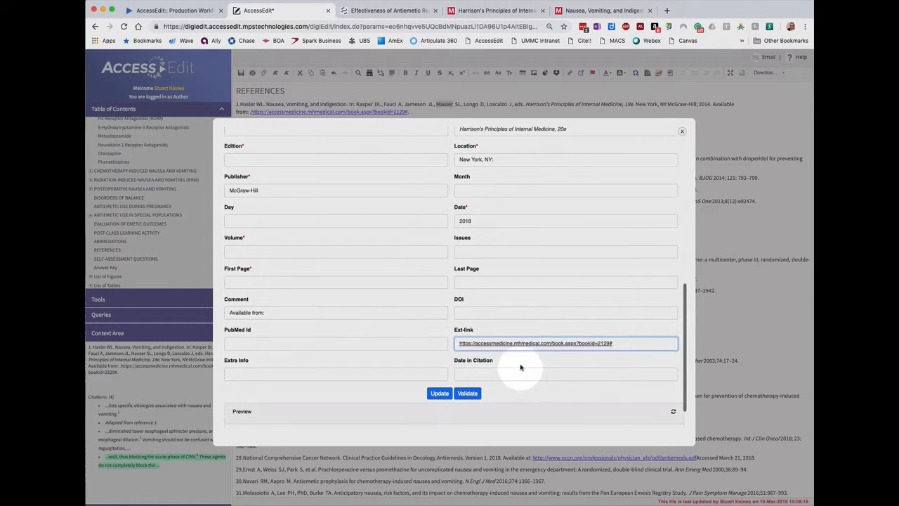
click(437, 395)
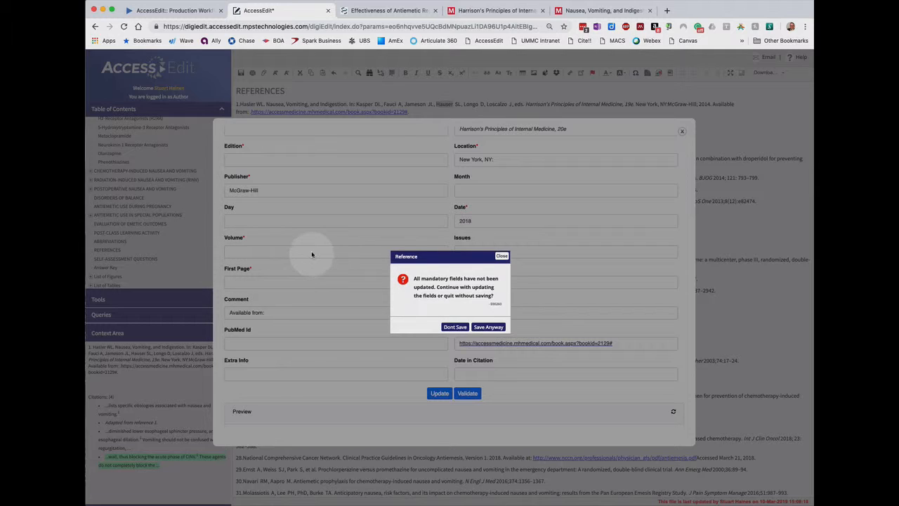
click(489, 327)
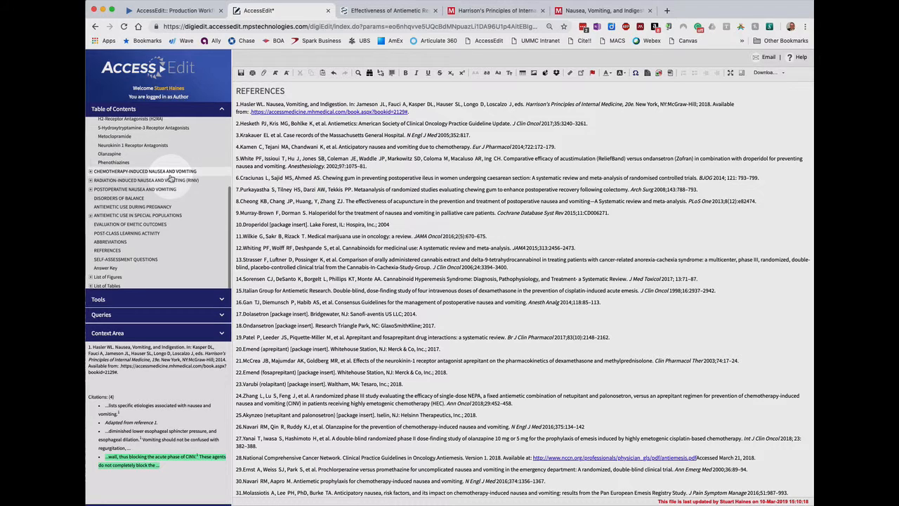
Start a reference citation link at the end of the 5-Hydroxytryptamine-3 Receptor Antagonists section and look through the existing references
scroll(170, 177, up, 5)
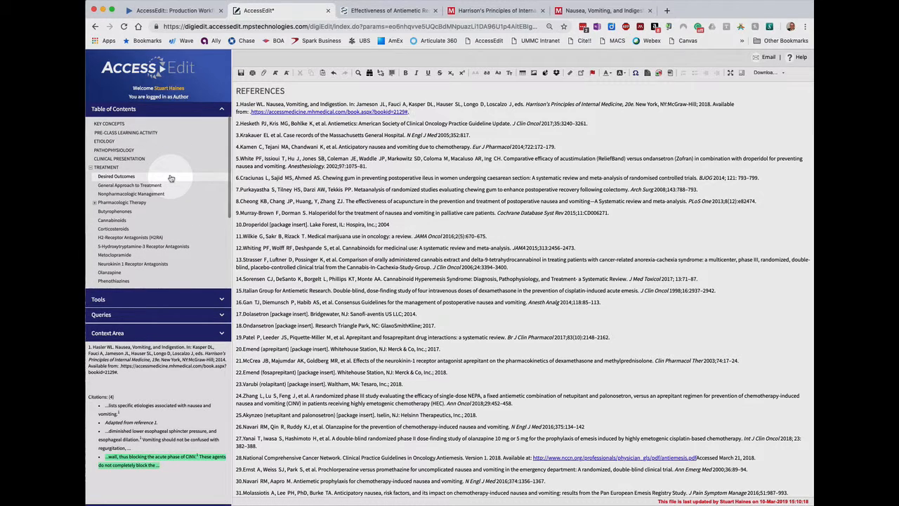
click(148, 243)
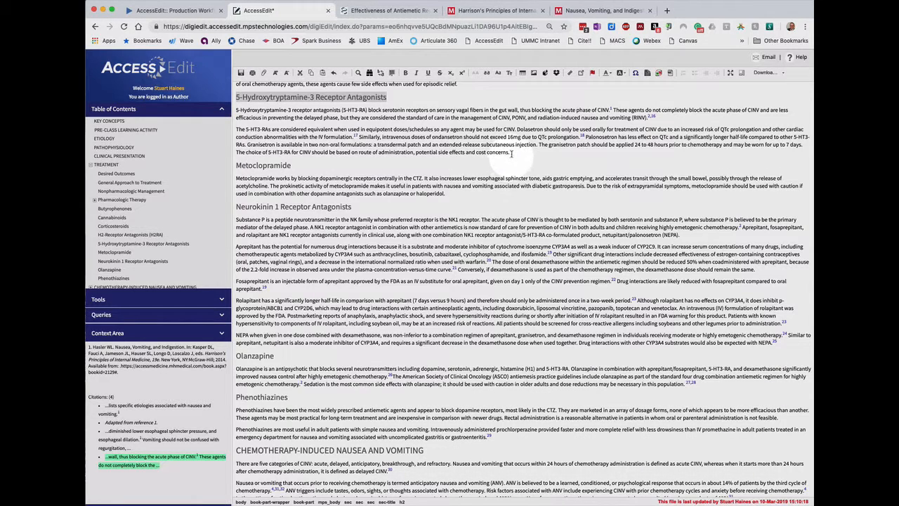
click(492, 164)
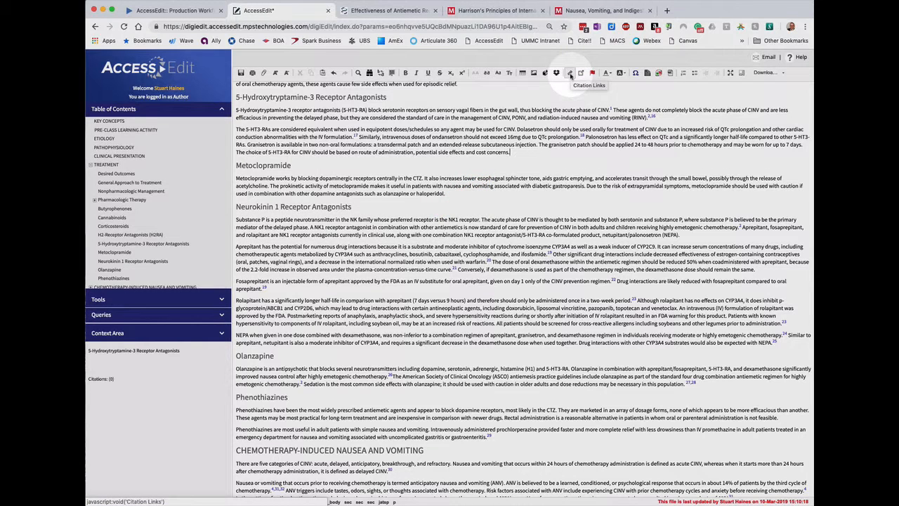
click(571, 75)
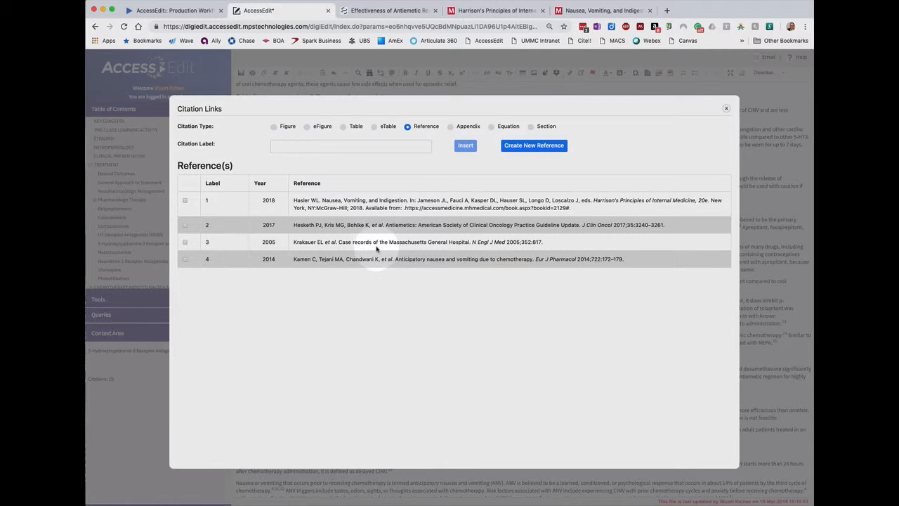
scroll(378, 248, down, 2)
scroll(263, 239, down, 2)
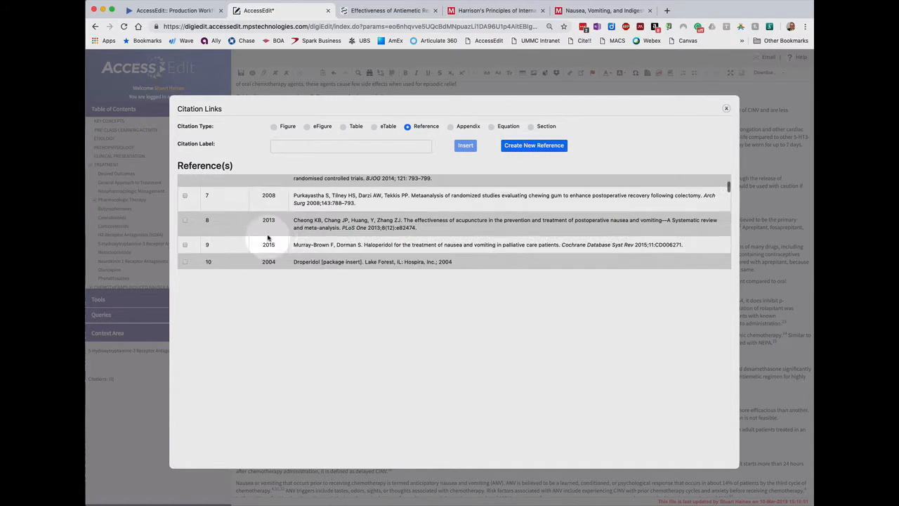
scroll(316, 236, down, 4)
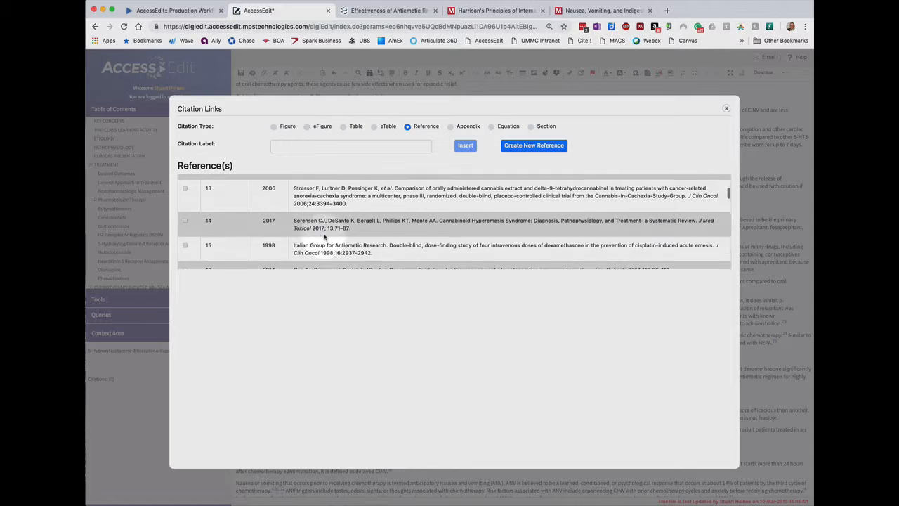
scroll(324, 236, down, 2)
scroll(323, 236, up, 8)
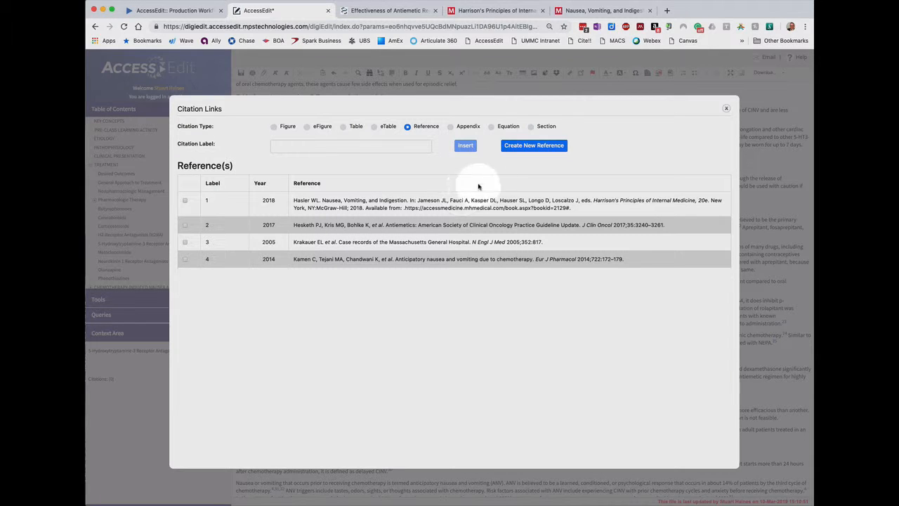
Create a new journal reference and look over its entry fields down to the PubMed Id
click(536, 146)
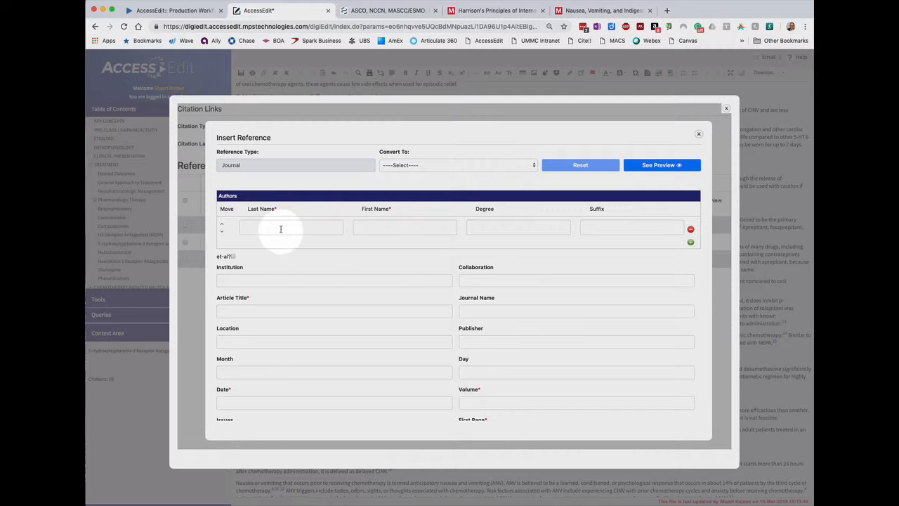
scroll(391, 297, down, 1)
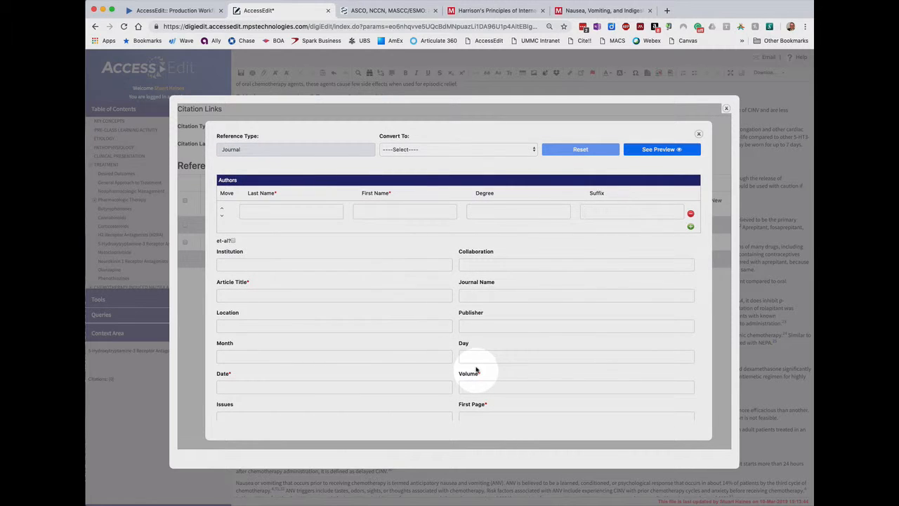
scroll(477, 371, down, 1)
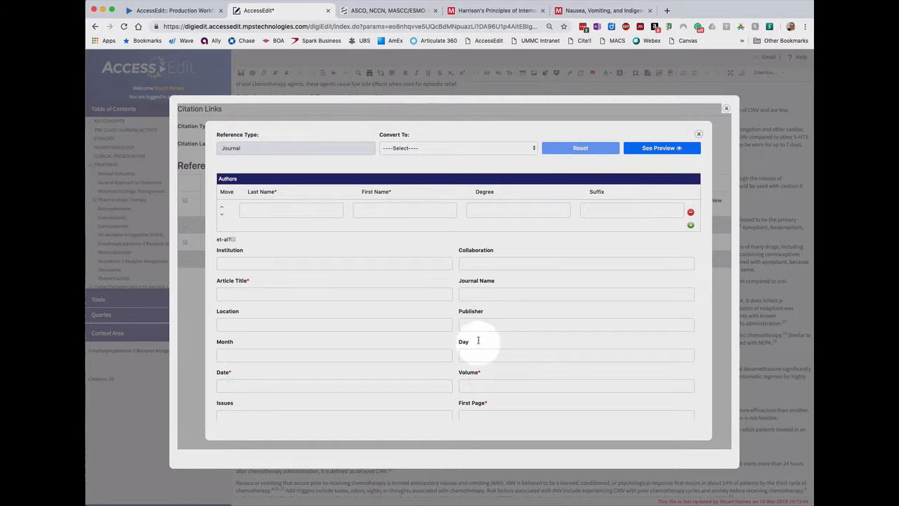
scroll(508, 298, down, 1)
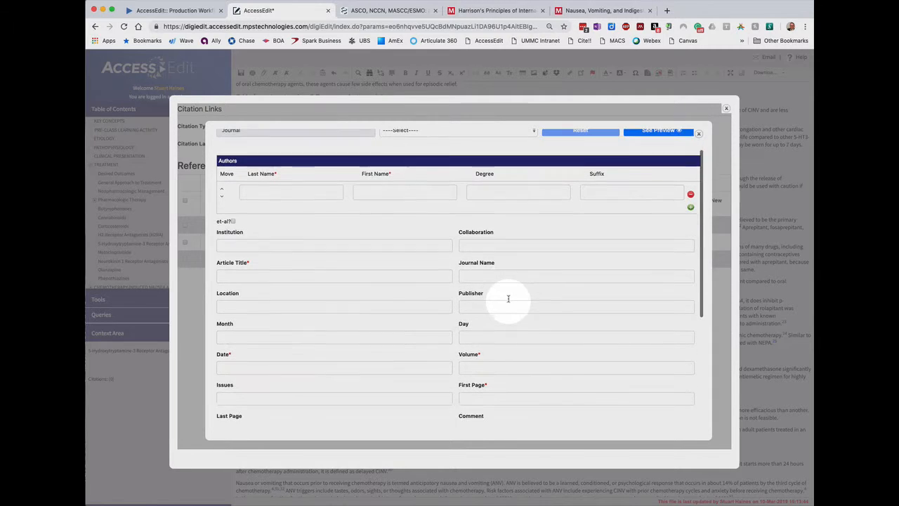
scroll(508, 299, down, 4)
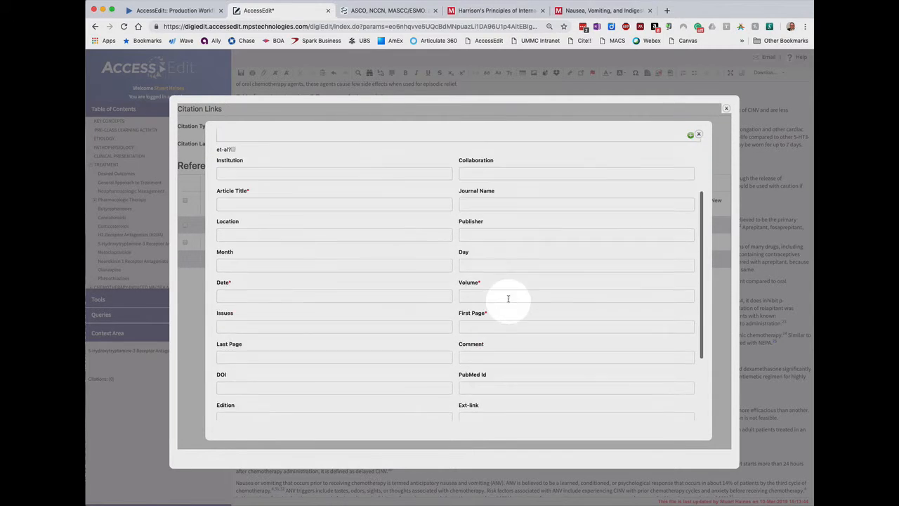
Copy the PMID of the ASCO, NCCN, MASCC/ESMO antiemetic guideline comparison article from its PubMed page
click(387, 11)
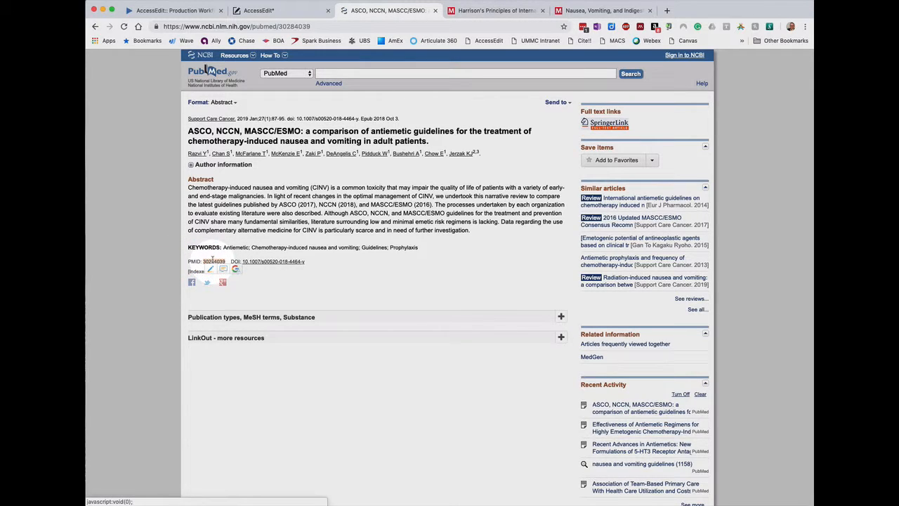
right_click(210, 262)
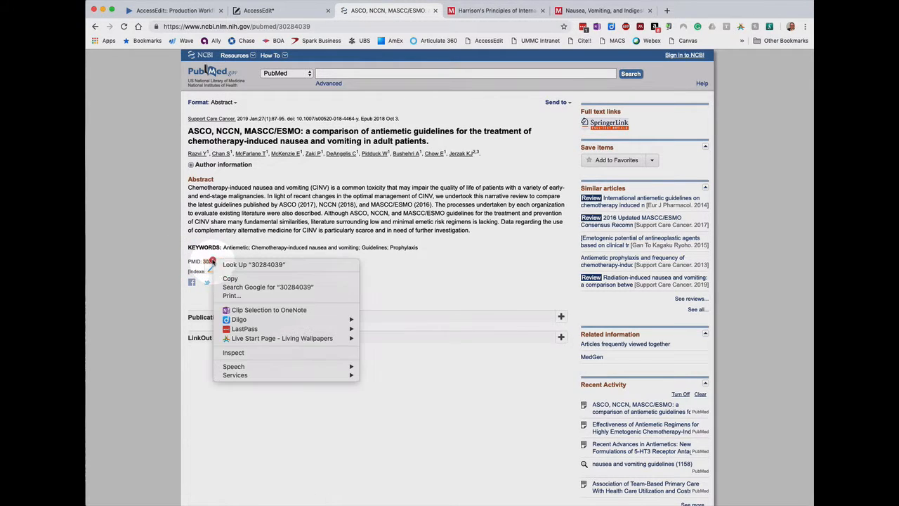
click(229, 279)
Back in AccessEdit, paste 30284039 as the new reference's PubMed Id and validate it to retrieve the article data
click(301, 14)
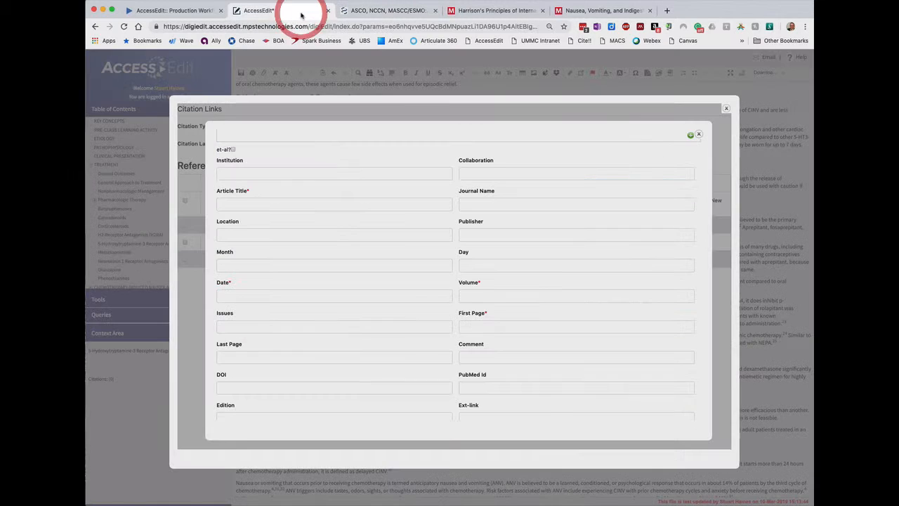
click(494, 387)
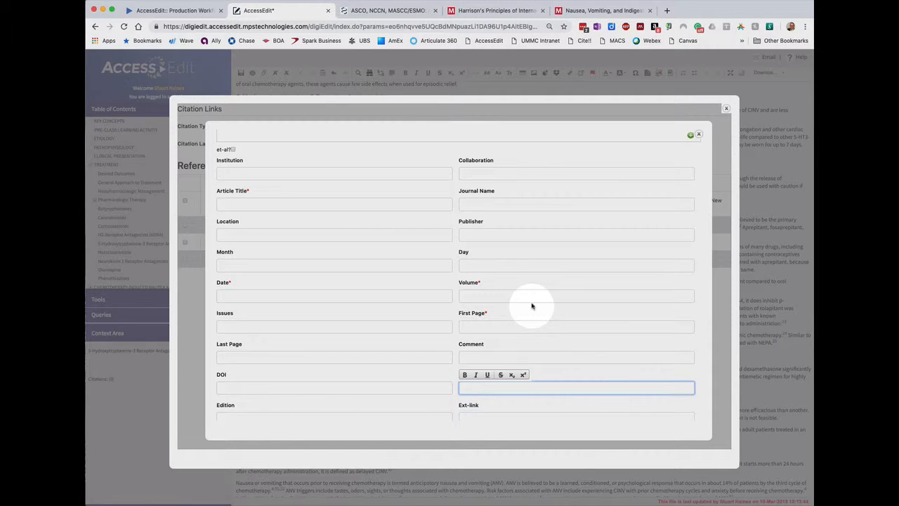
right_click(473, 387)
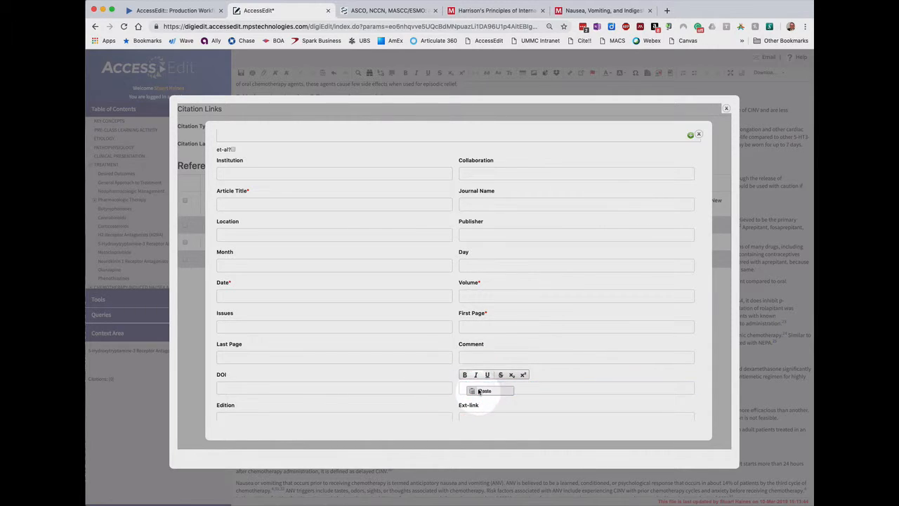
click(482, 391)
right_click(409, 275)
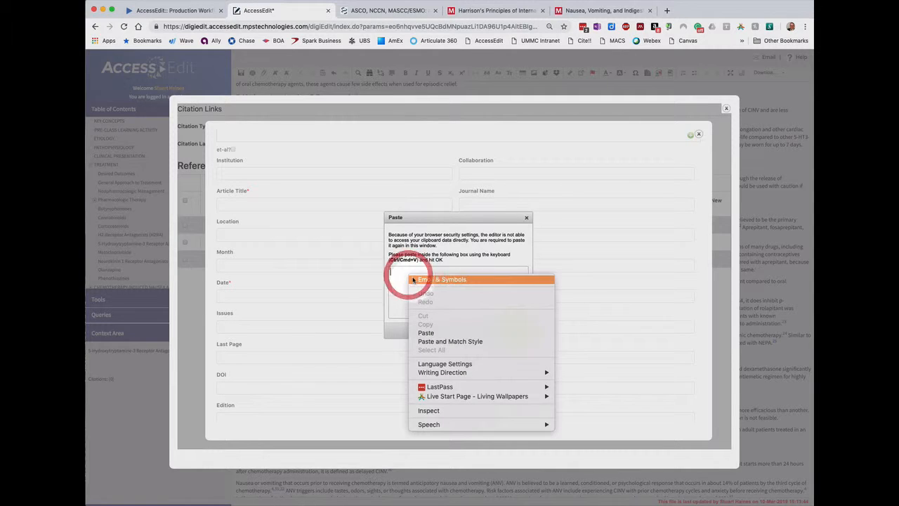
click(426, 331)
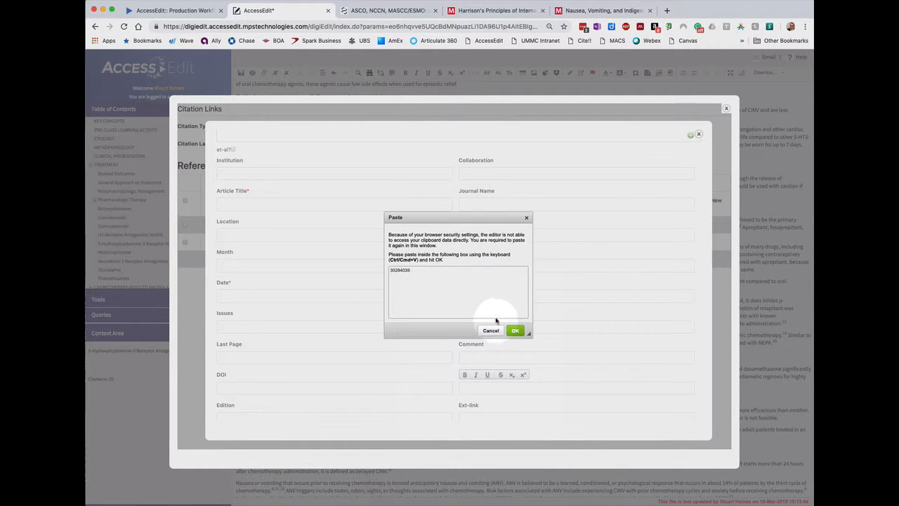
click(515, 329)
scroll(520, 344, down, 5)
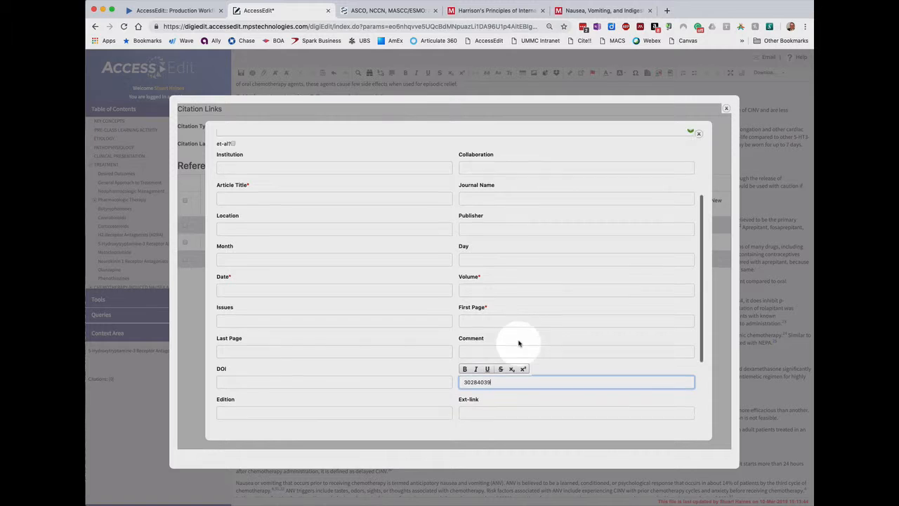
click(469, 363)
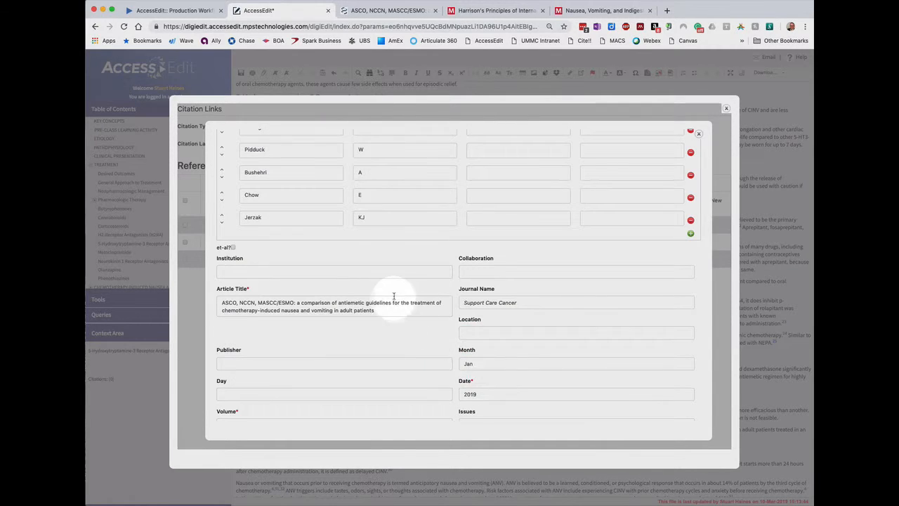
Review the retrieved authors, article title, journal, date, volume, pages and DOI of the new reference
scroll(393, 298, up, 5)
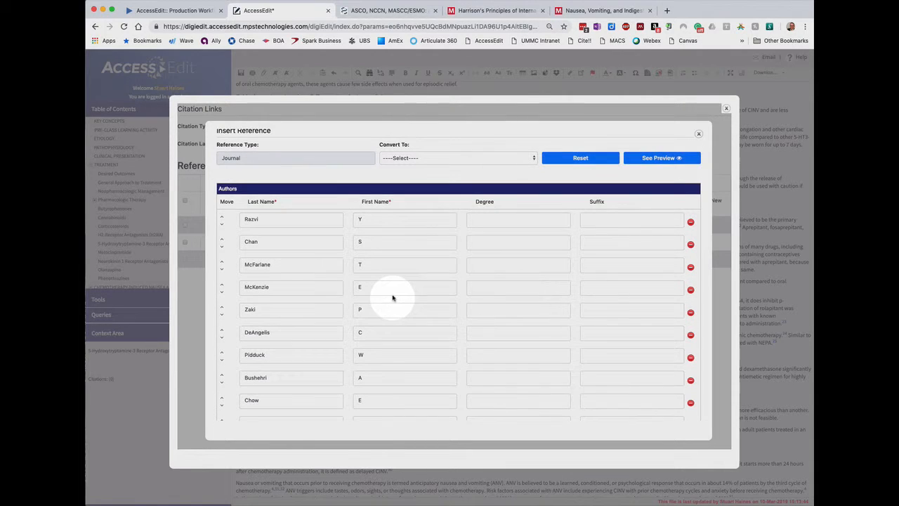
scroll(393, 298, down, 1)
scroll(392, 298, down, 5)
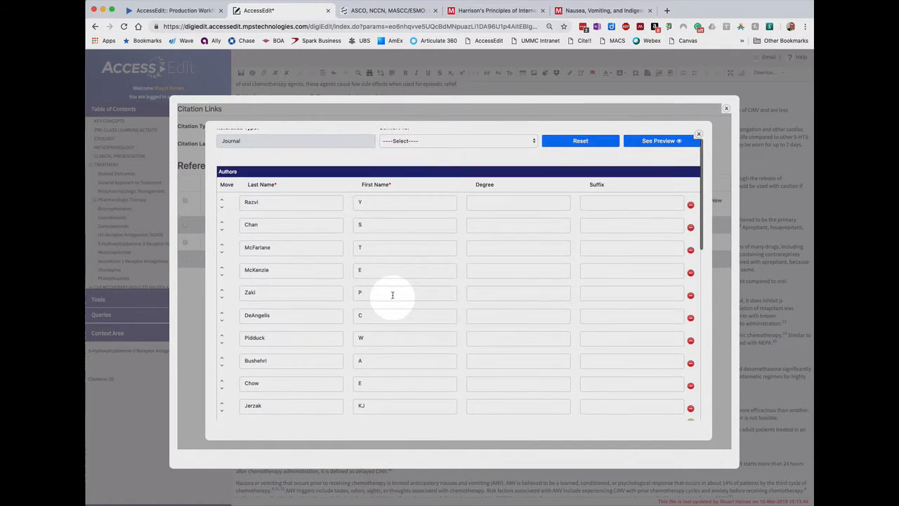
scroll(393, 296, down, 5)
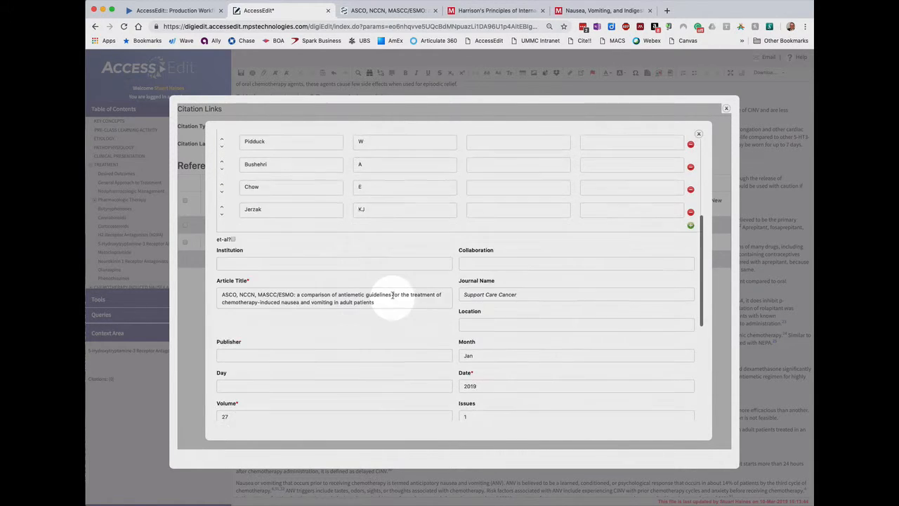
scroll(393, 295, down, 1)
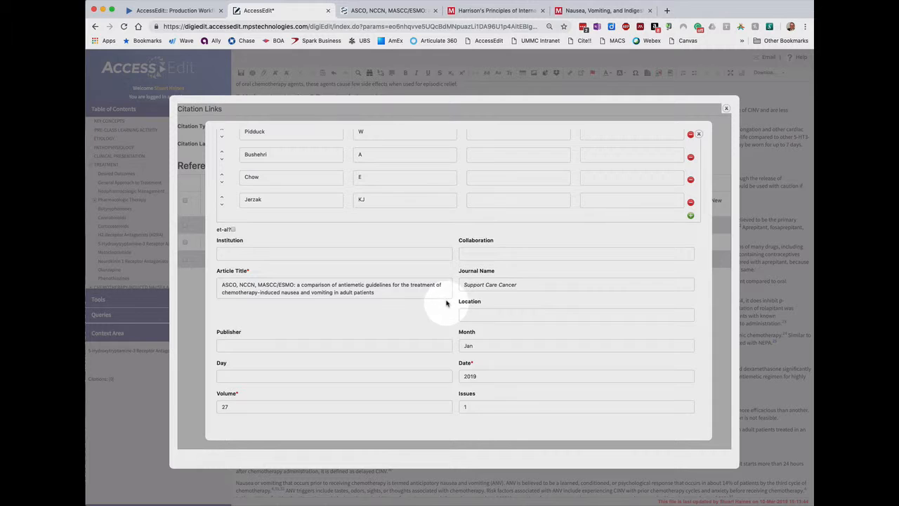
scroll(447, 303, down, 4)
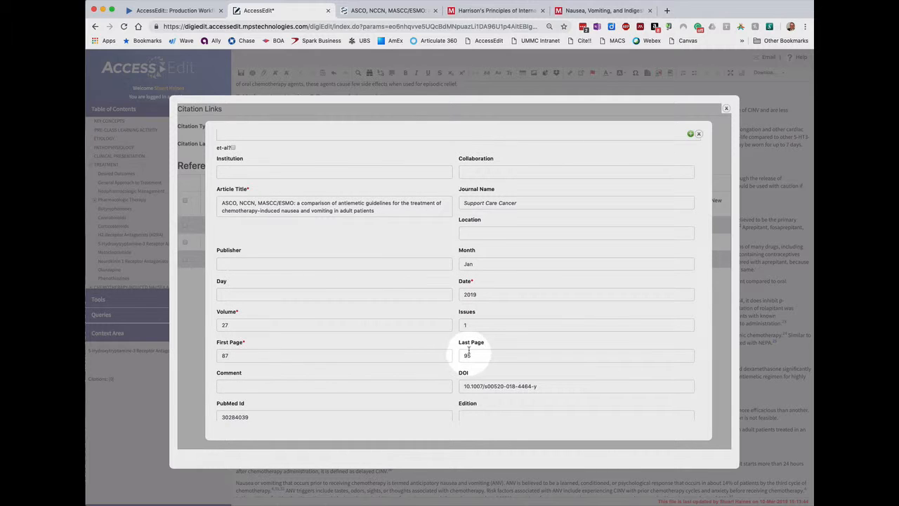
scroll(477, 321, down, 2)
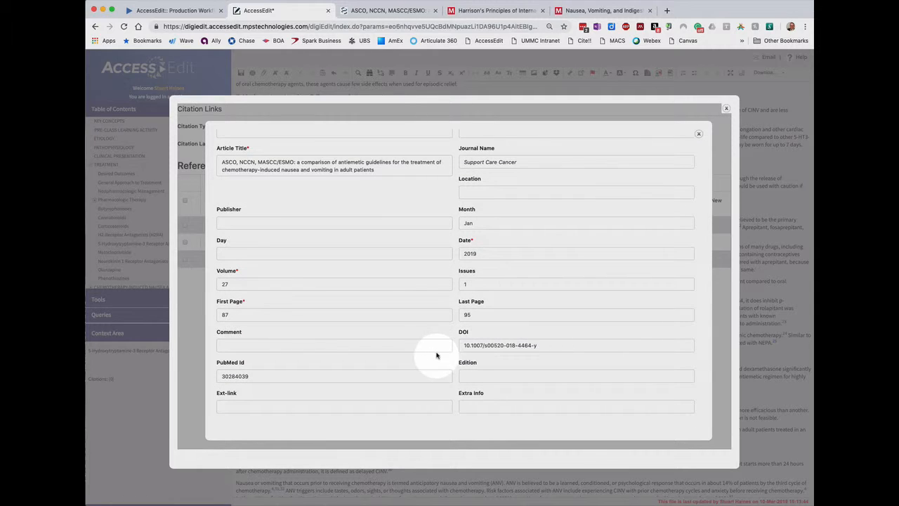
Insert the new reference and its citation into the text, and rearrange the reference citations in sequence
scroll(431, 356, down, 3)
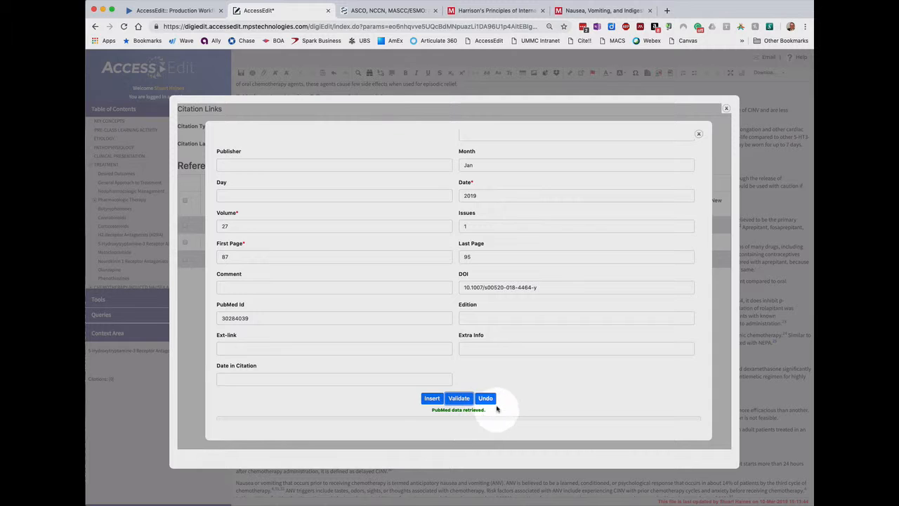
click(431, 398)
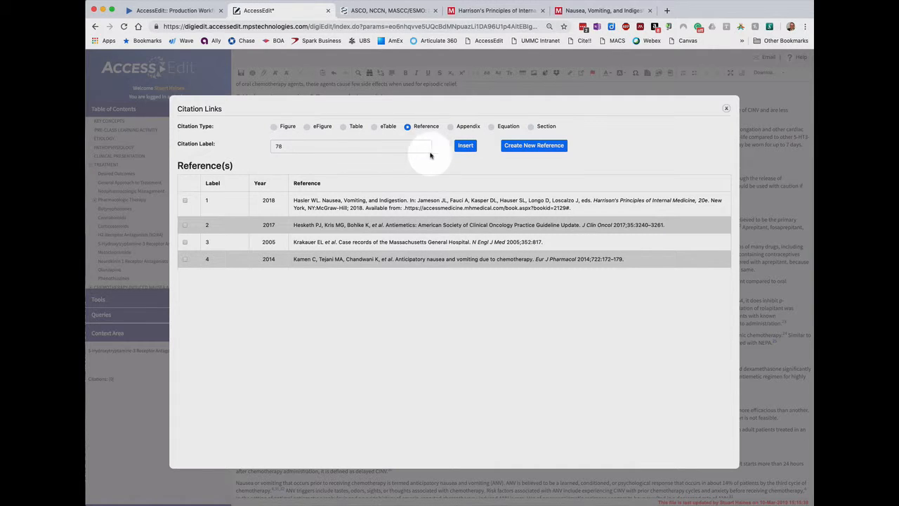
click(465, 146)
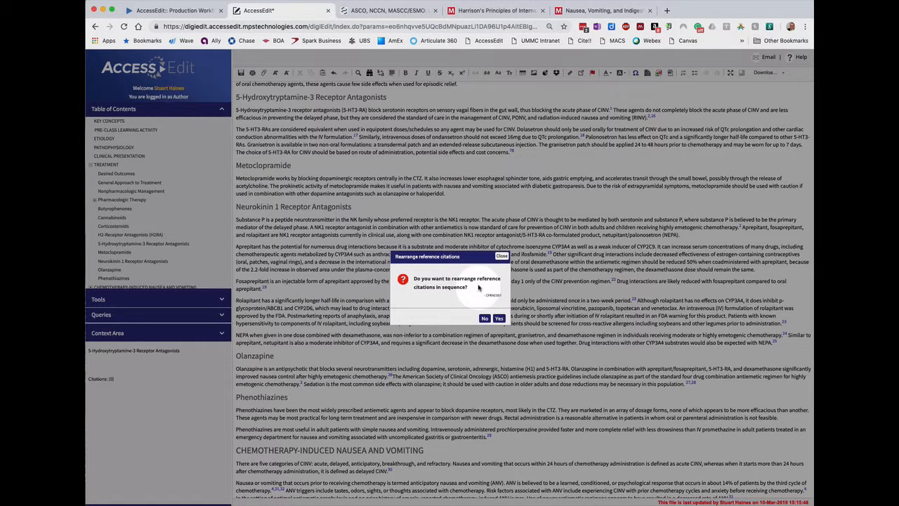
click(499, 318)
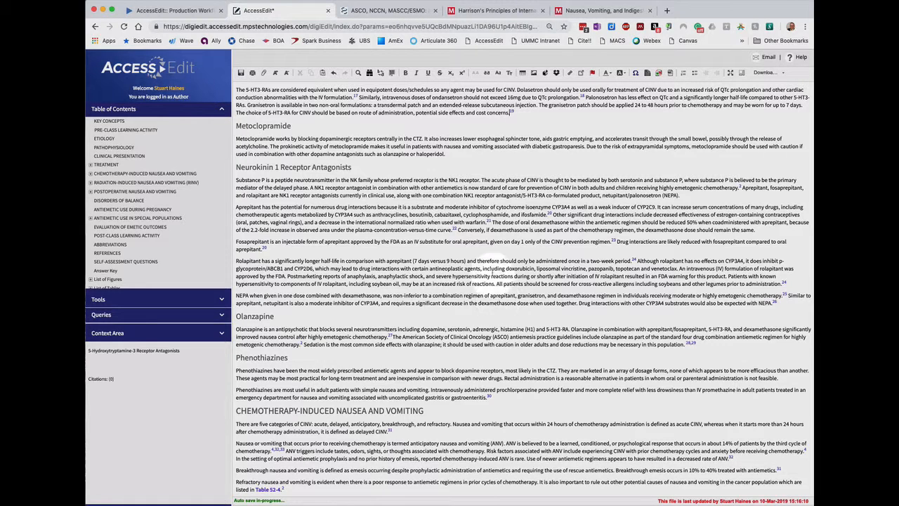
Open citation 19, after "potential side effects and cost concerns" in the 5-Hydroxytryptamine-3 Receptor Antagonists section, in citation management
click(90, 164)
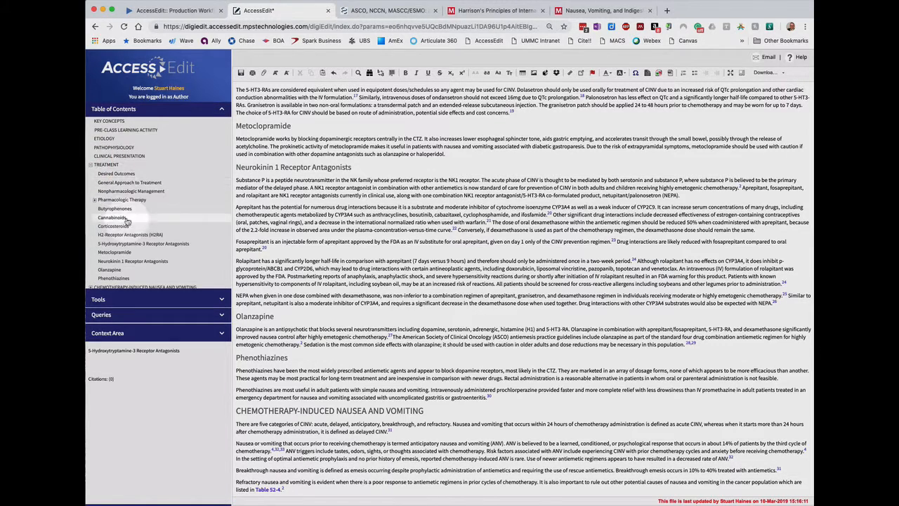
click(135, 244)
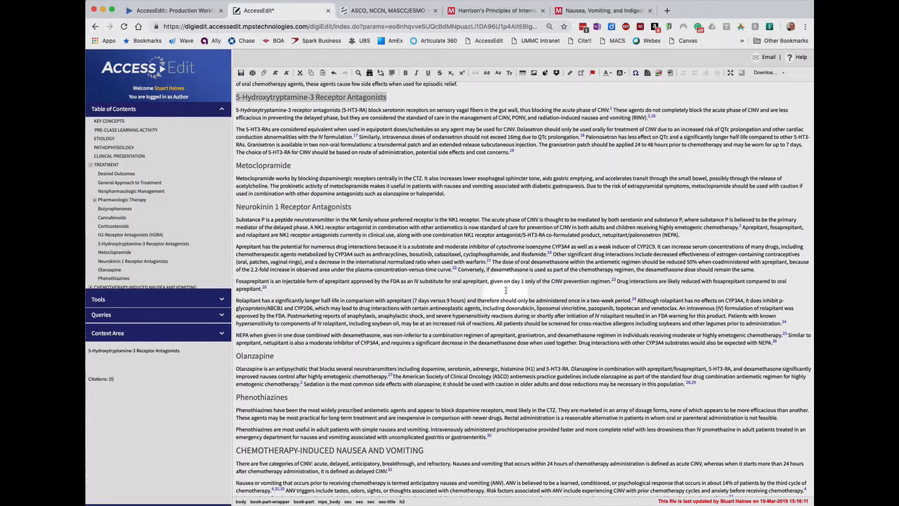
click(515, 152)
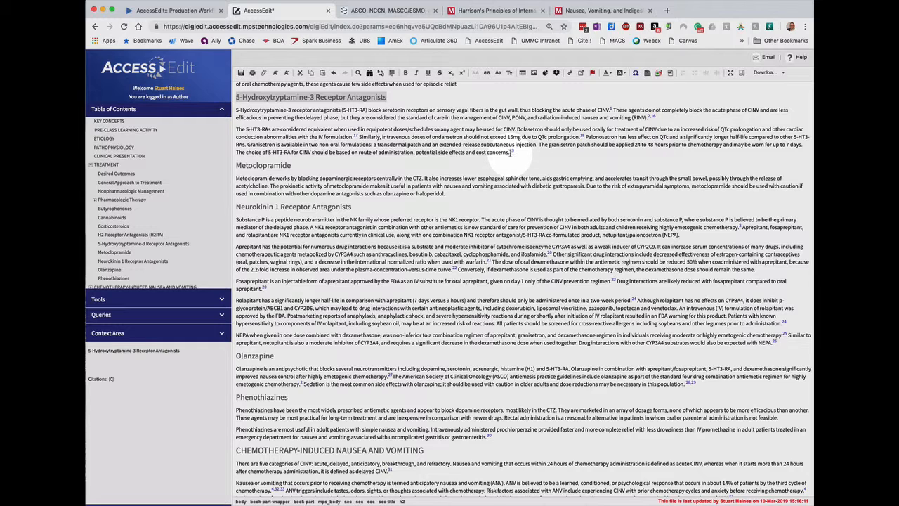
click(513, 152)
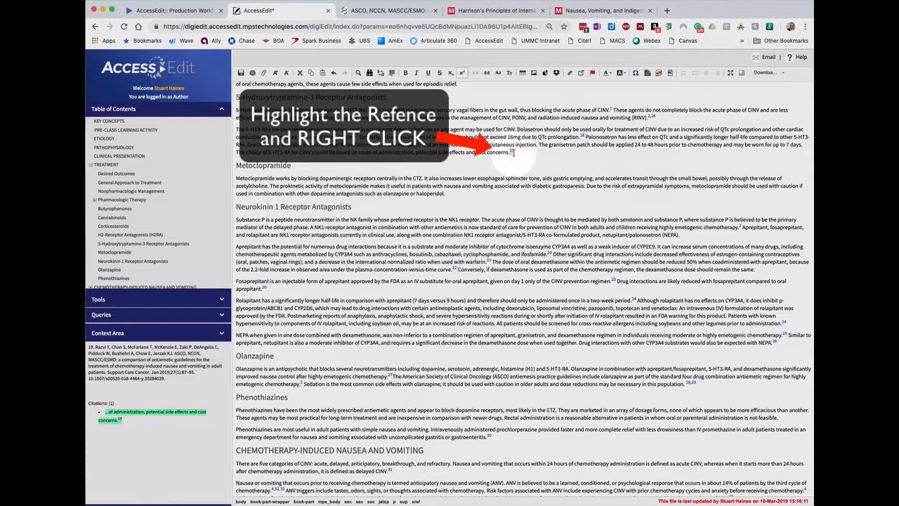
right_click(513, 153)
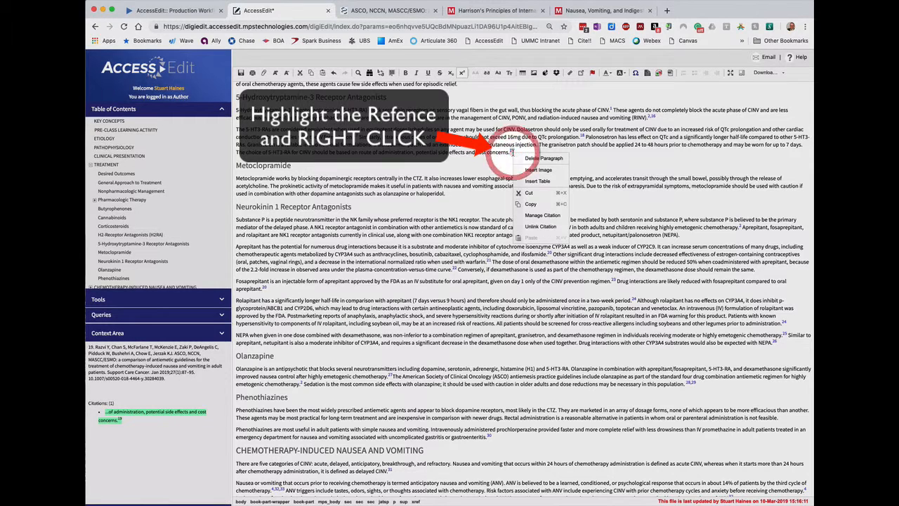
click(538, 217)
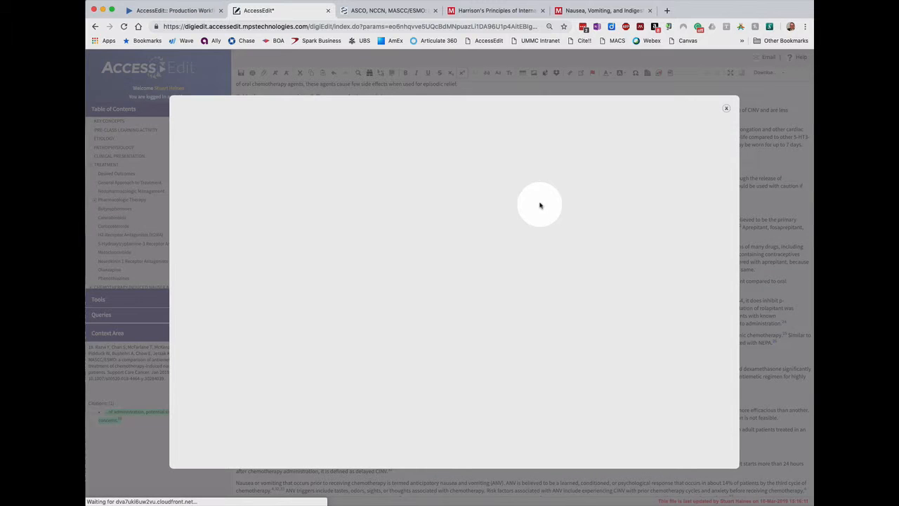
Add reference 20 to the citation alongside reference 19, update it, and rearrange the reference citations in sequence
scroll(397, 228, down, 2)
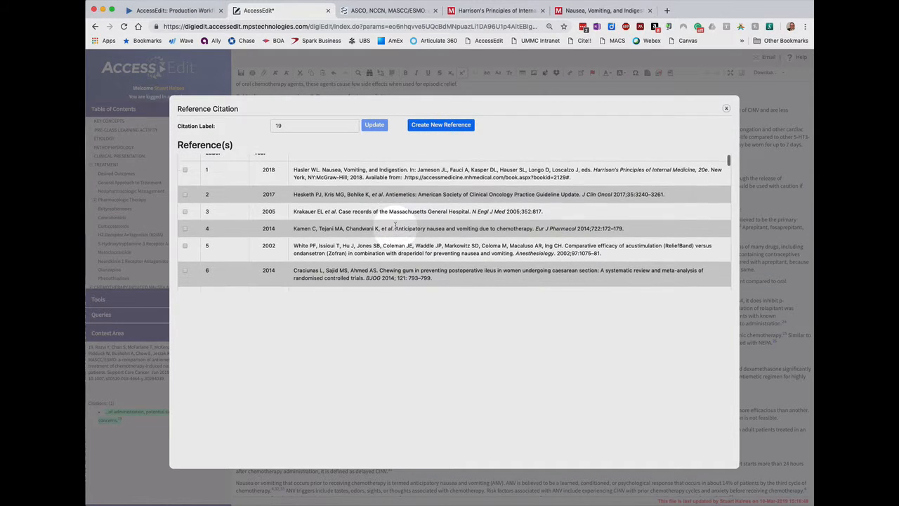
scroll(397, 229, down, 3)
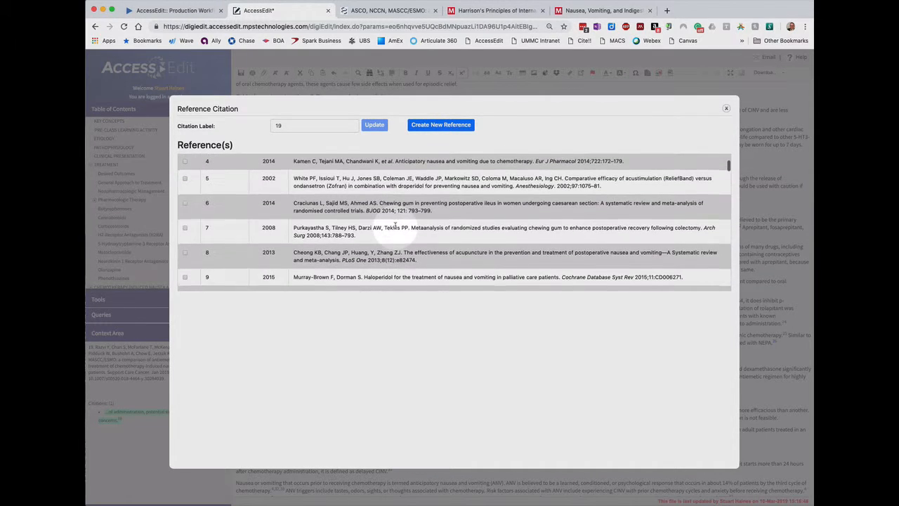
scroll(440, 236, down, 2)
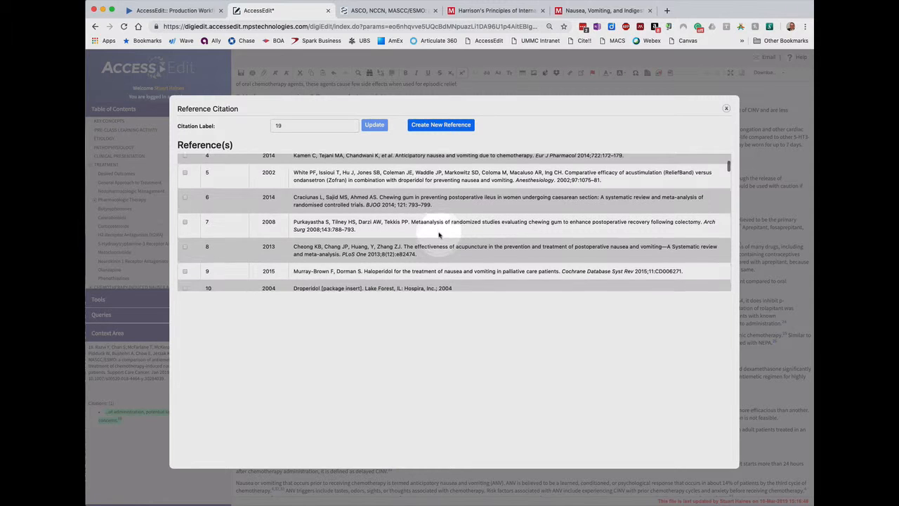
scroll(440, 236, down, 8)
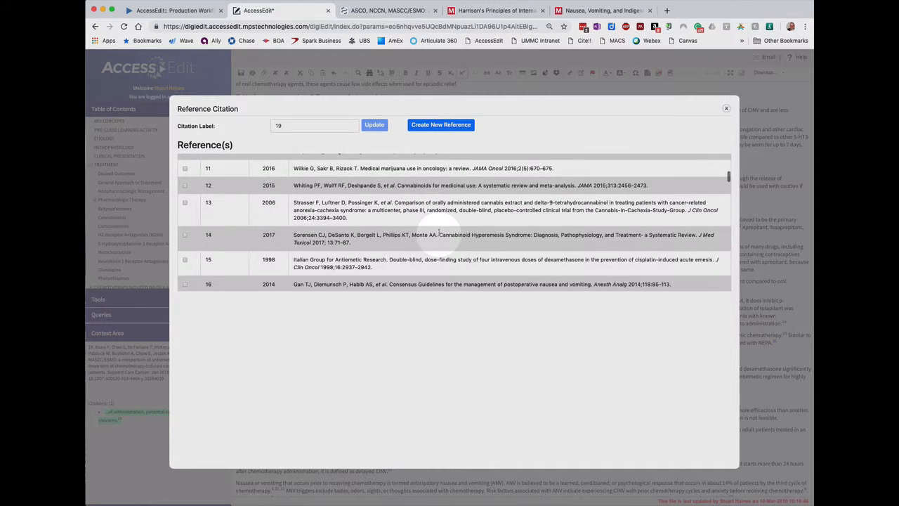
scroll(440, 234, down, 2)
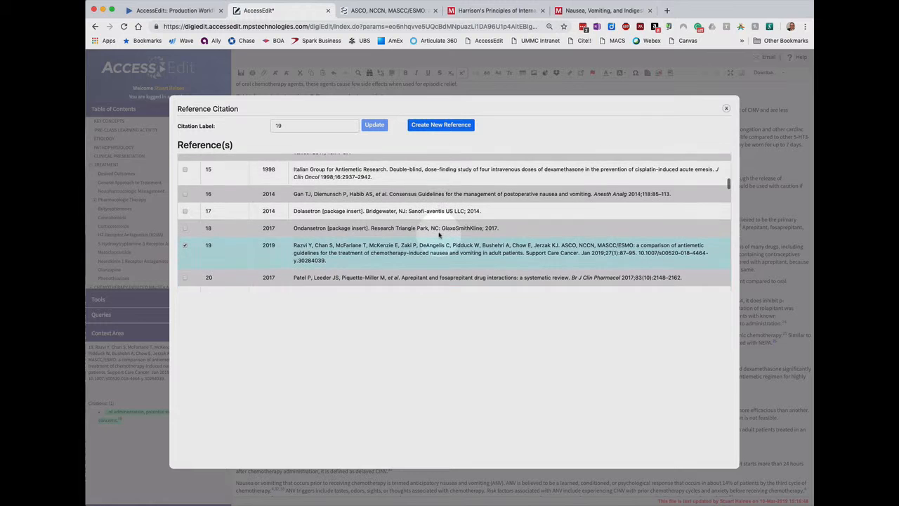
scroll(393, 250, down, 1)
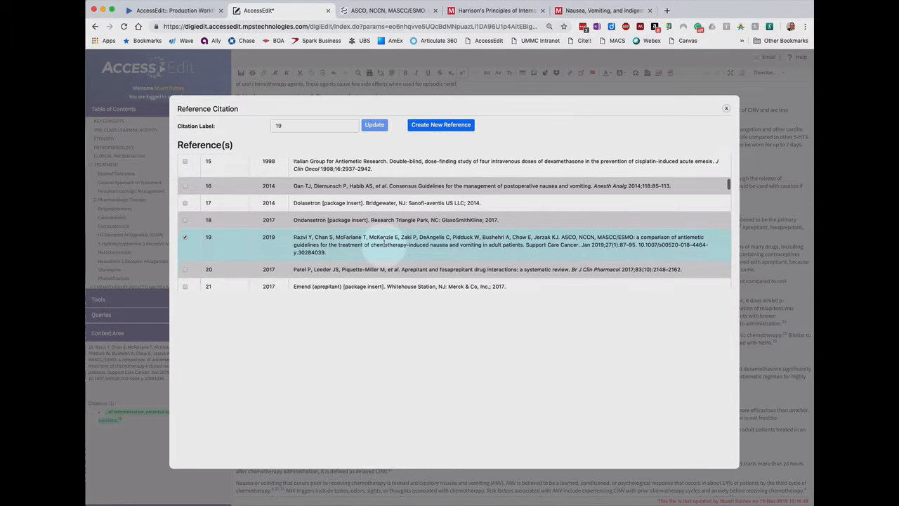
scroll(404, 263, down, 5)
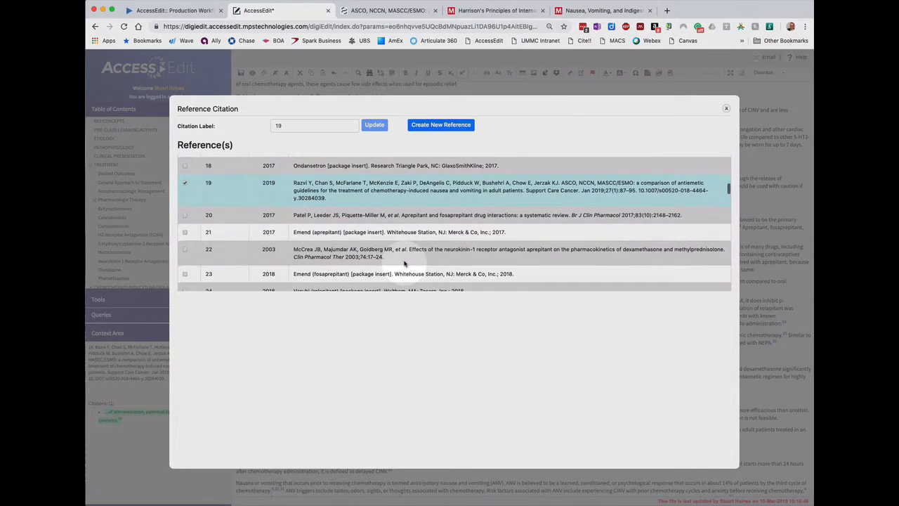
click(184, 215)
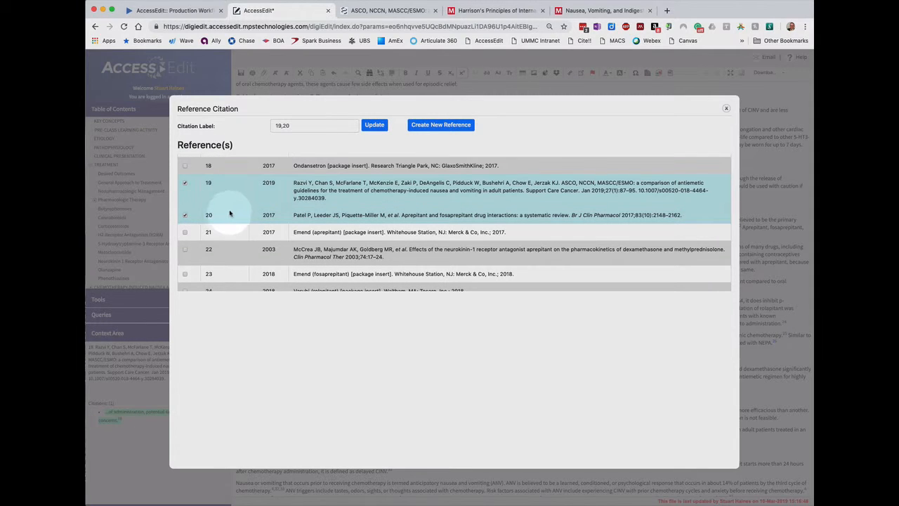
click(372, 127)
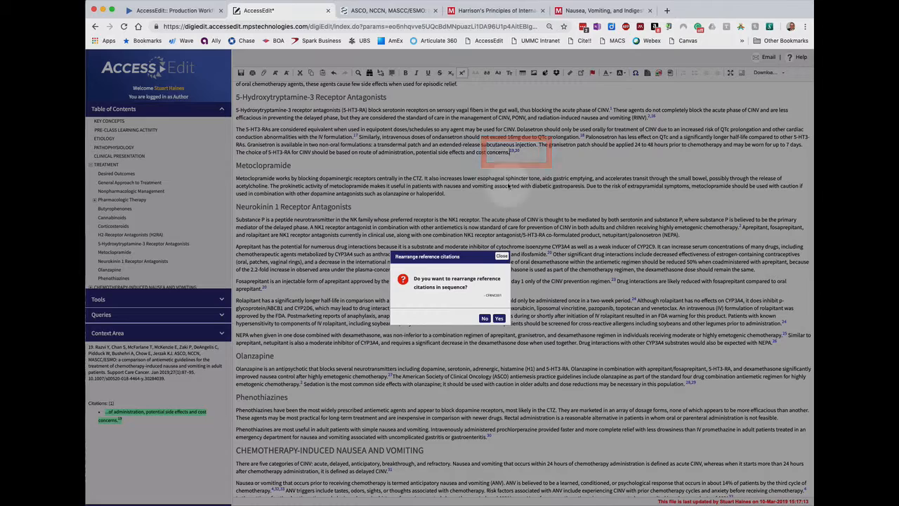
click(499, 319)
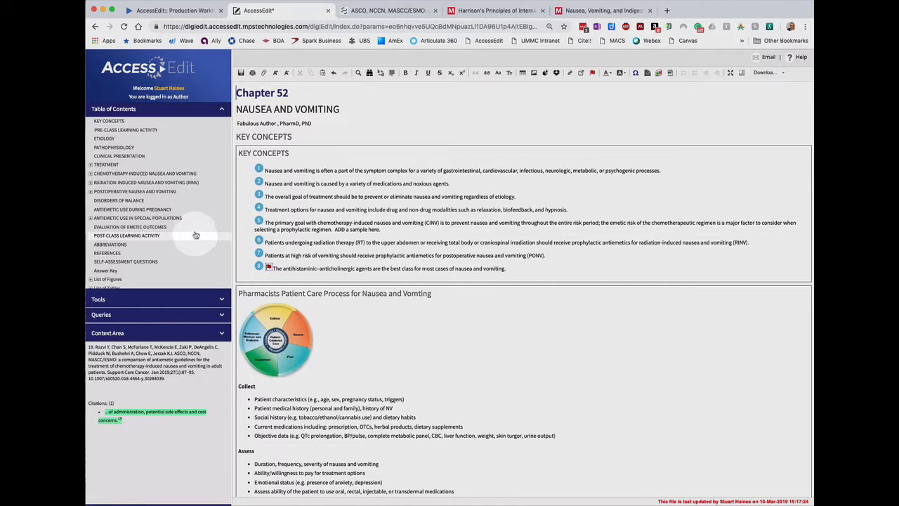
Unlink citation 18 after "QTc prolongation" in the 5-Hydroxytryptamine-3 Receptor Antagonists section
click(90, 165)
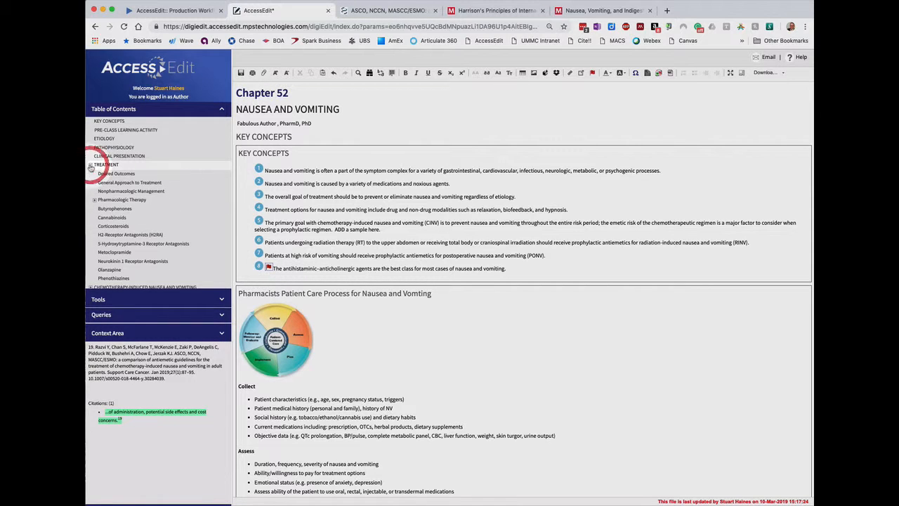
click(128, 244)
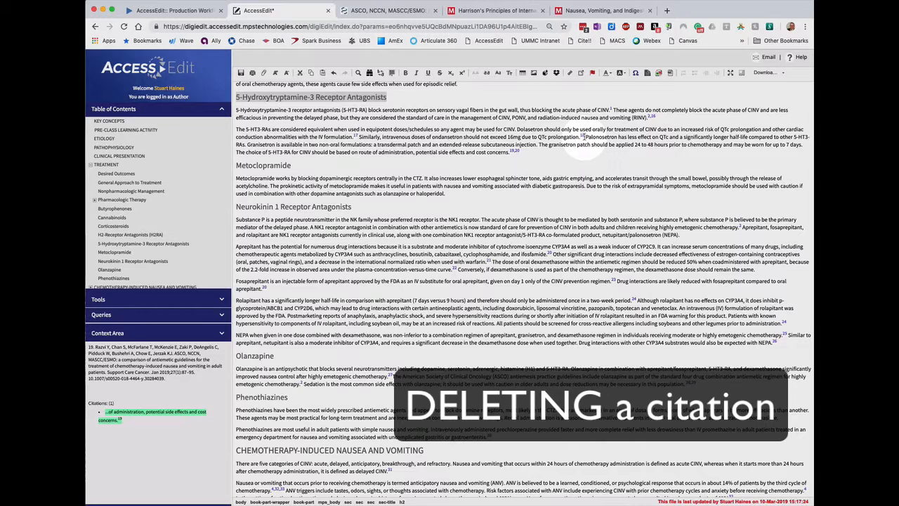
click(584, 137)
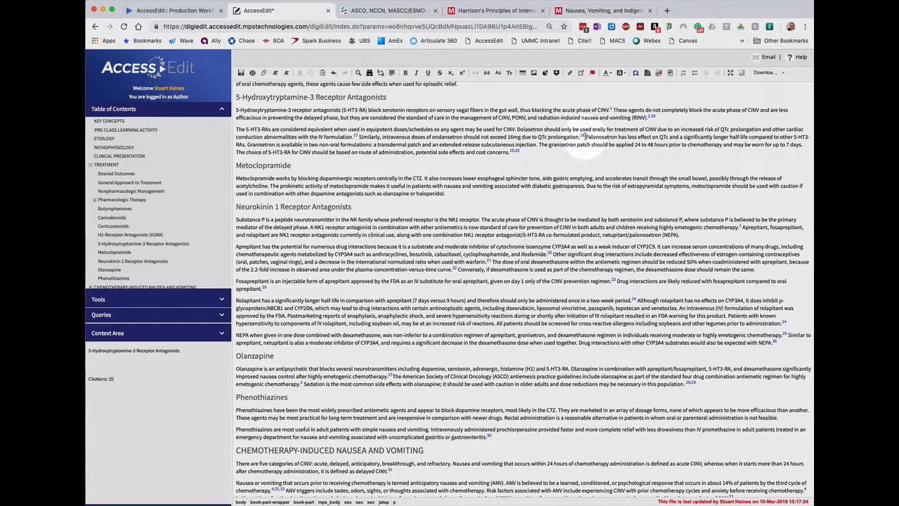
click(581, 137)
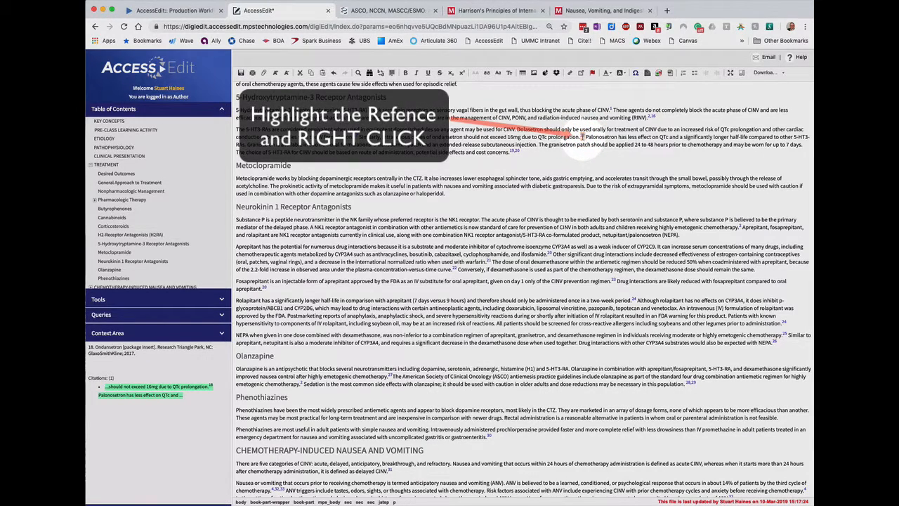
right_click(583, 137)
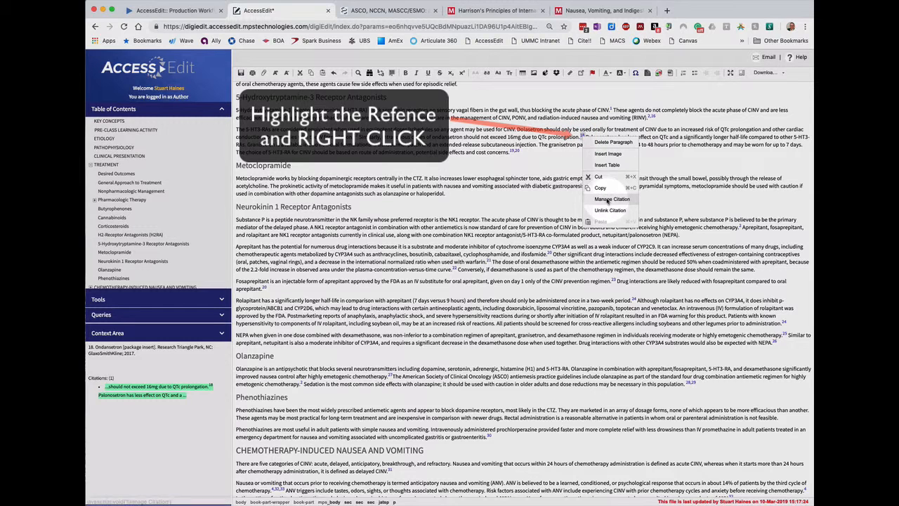
click(609, 201)
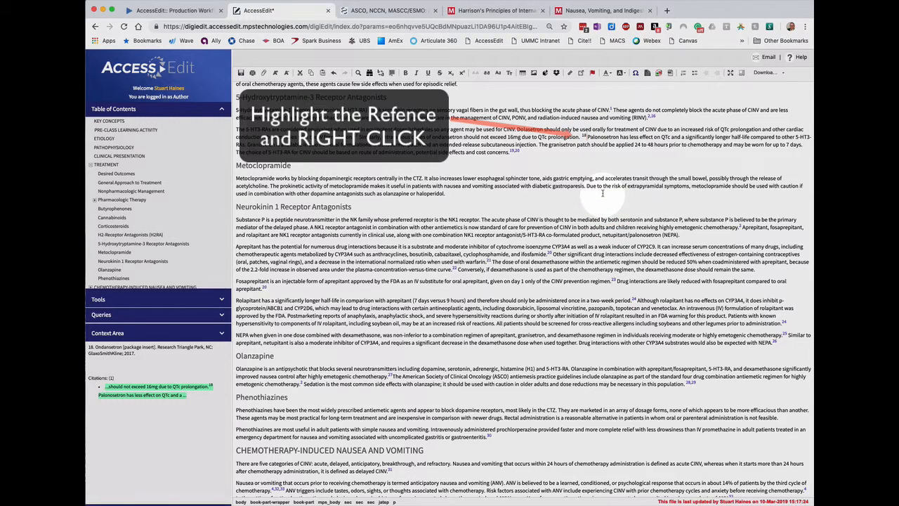
Delete the unlinked superscript 18 and its extra space before "Palonosetron"
click(585, 138)
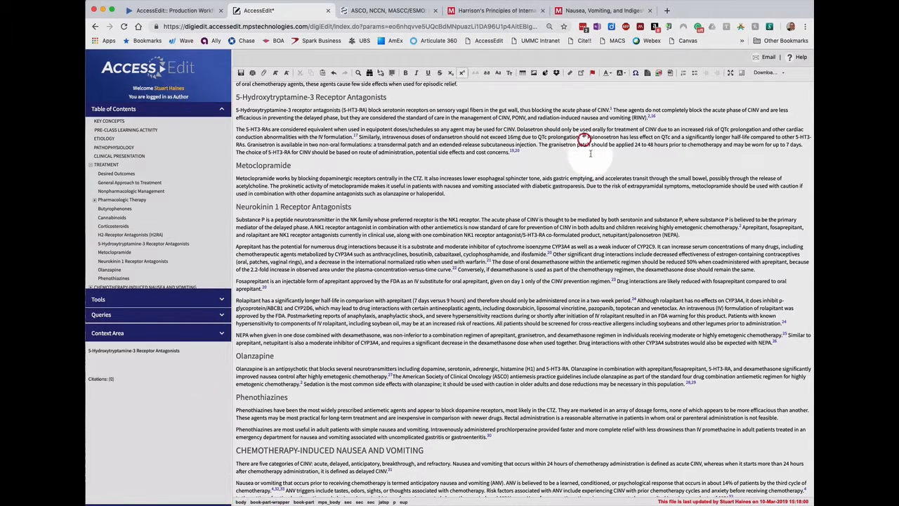
click(598, 173)
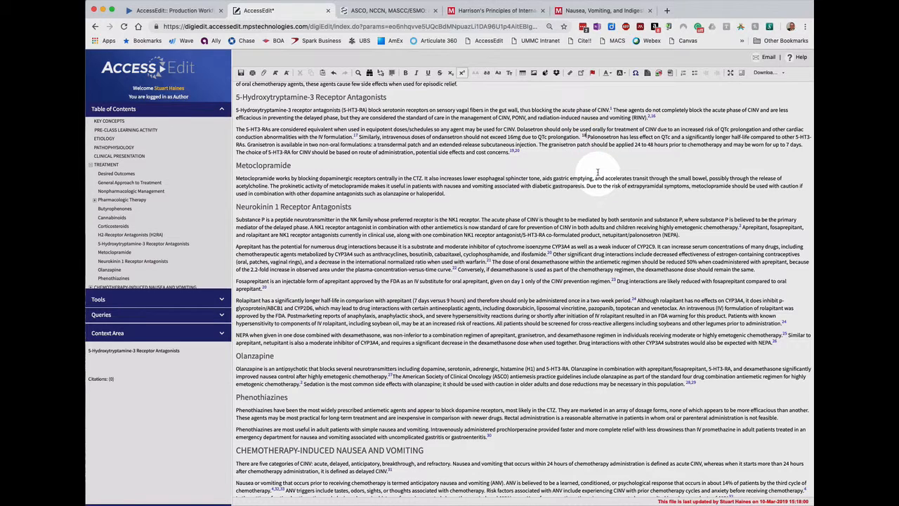
key(BackSpace)
key(BackSpace)
key(BackSpace)
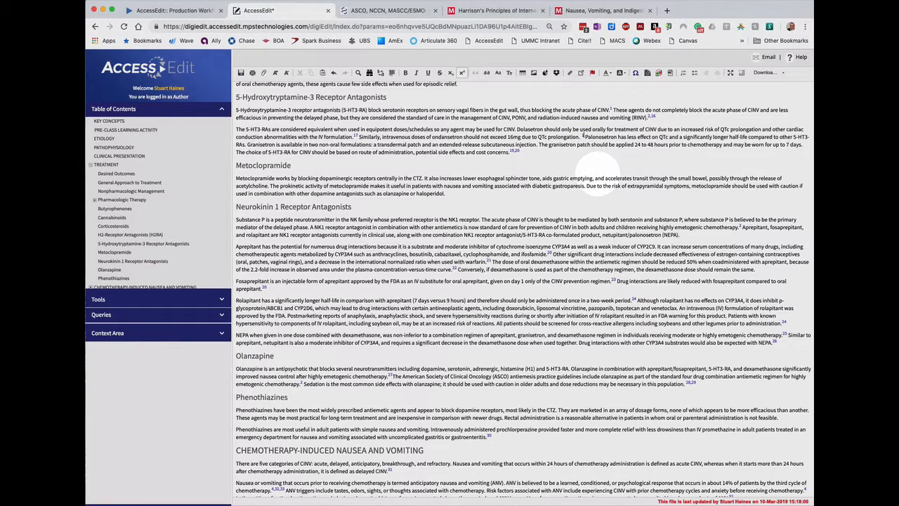
key(BackSpace)
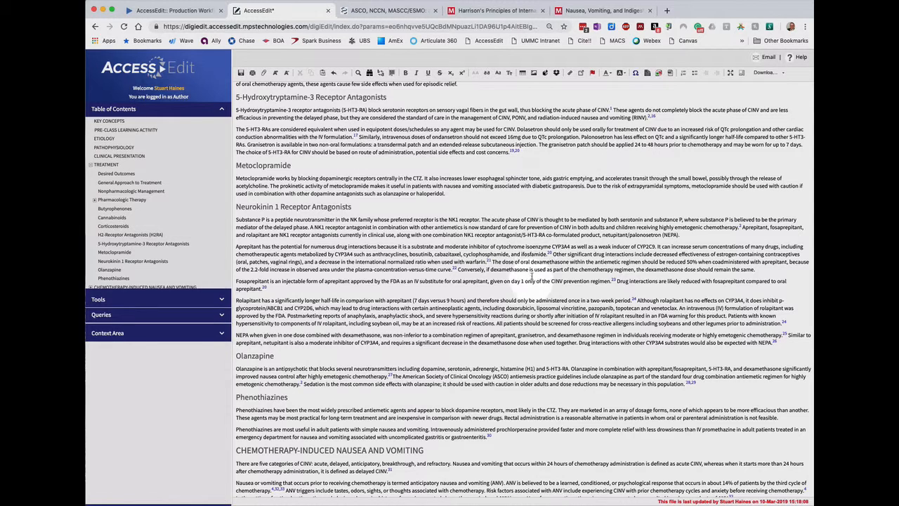
Delete reference 18, the Ondansetron package insert, from the References section and rearrange the reference citations in sequence
scroll(529, 231, down, 1)
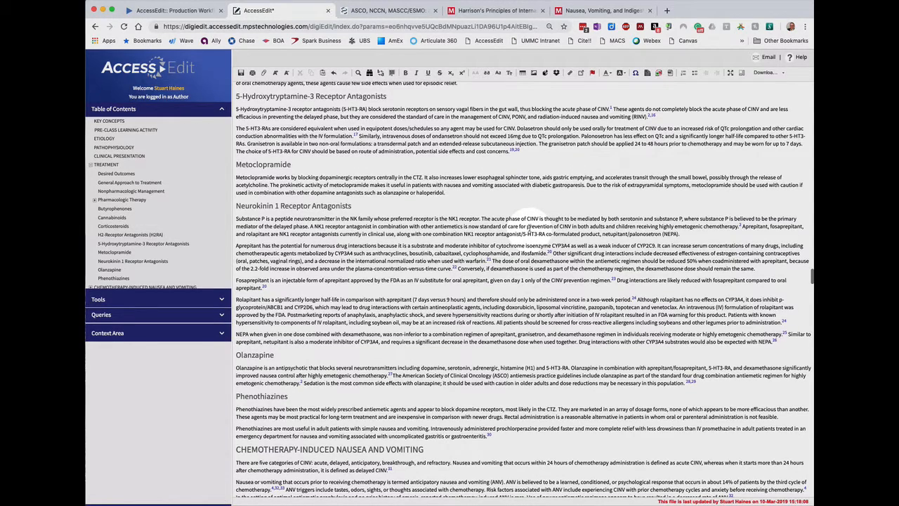
scroll(153, 240, down, 5)
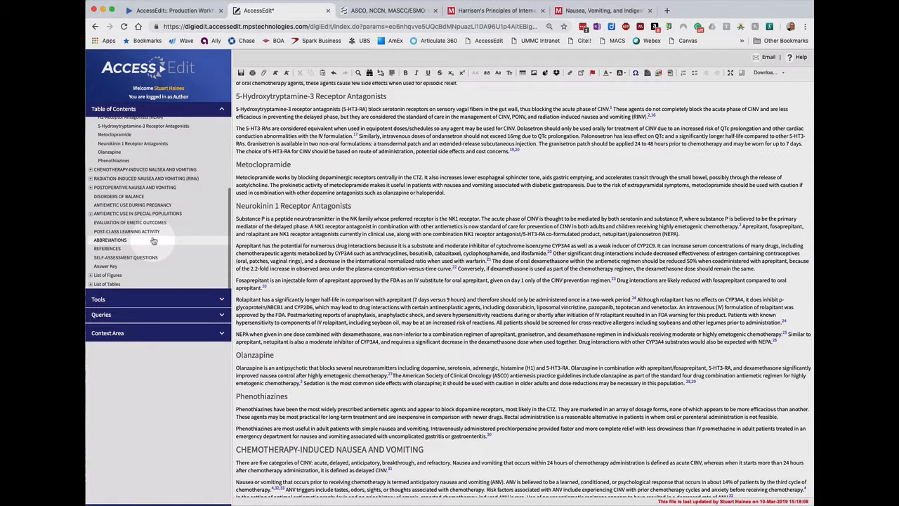
click(109, 250)
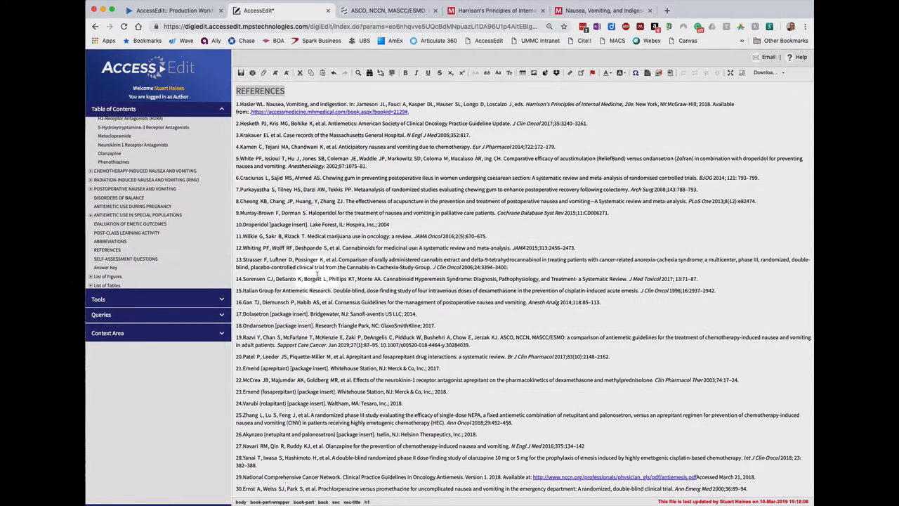
click(263, 325)
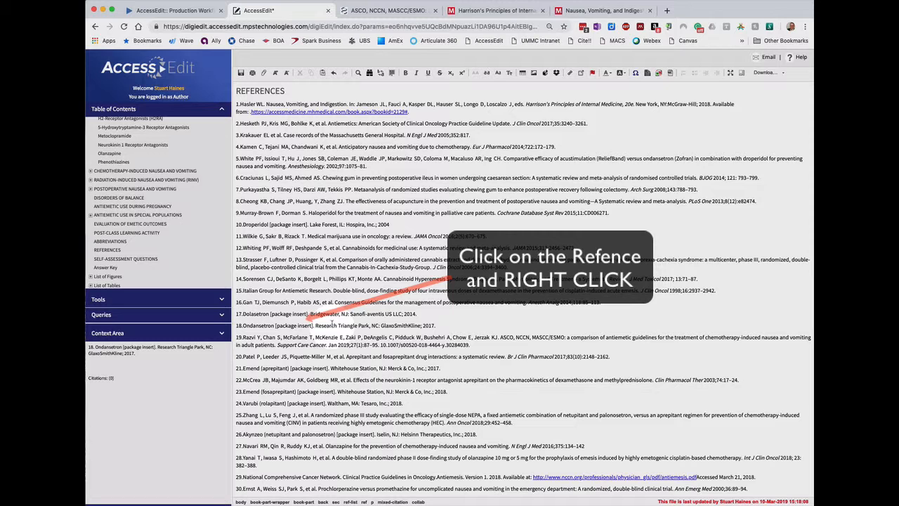
right_click(333, 325)
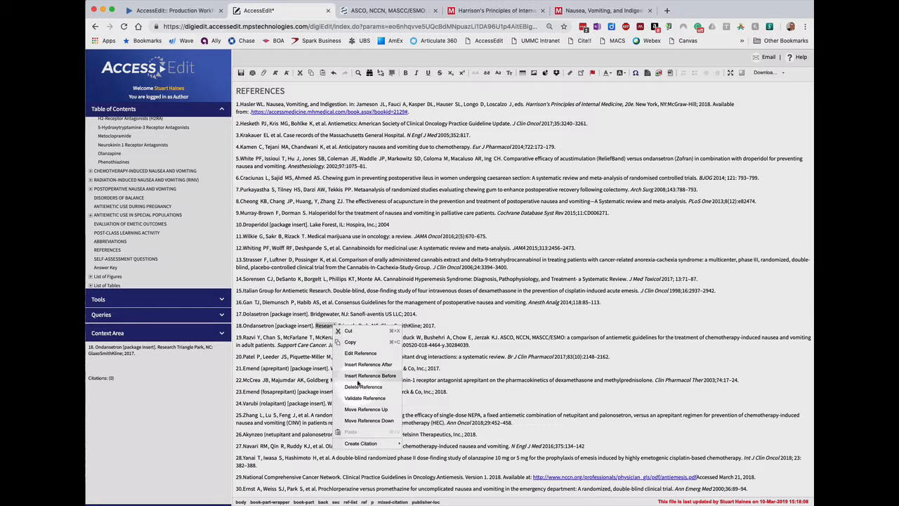
click(362, 435)
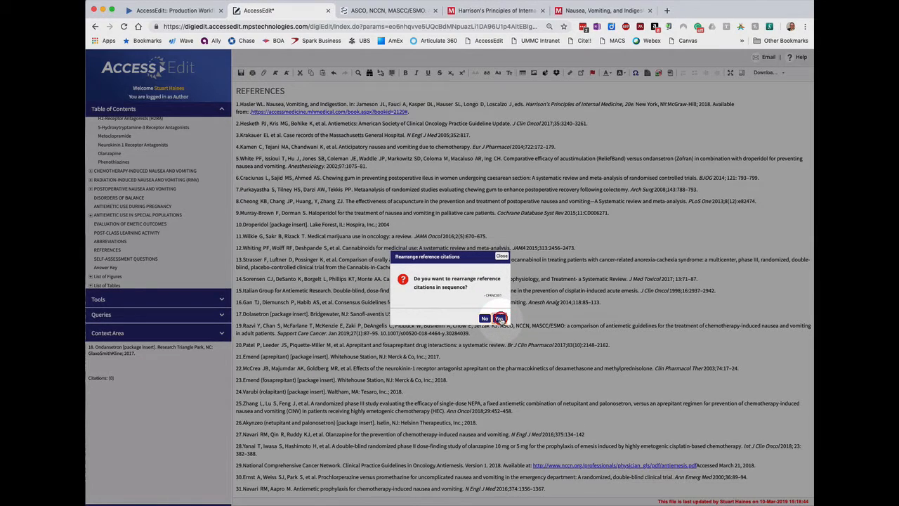
click(499, 318)
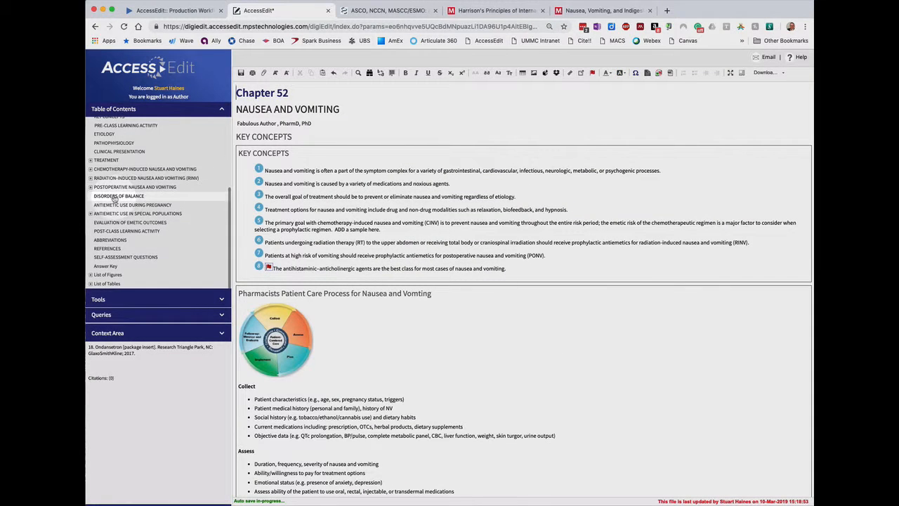
Check the renumbered citations in the second paragraph of the 5-Hydroxytryptamine-3 Receptor Antagonists section
click(90, 160)
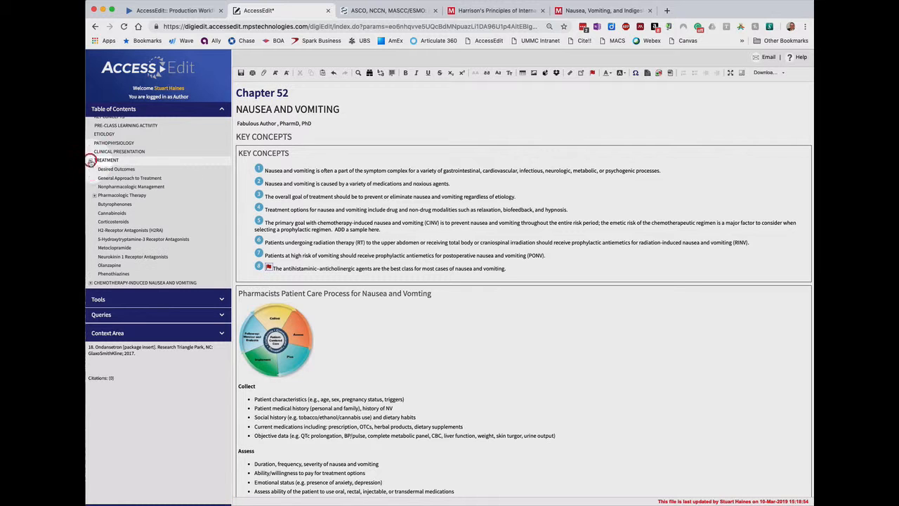
click(125, 240)
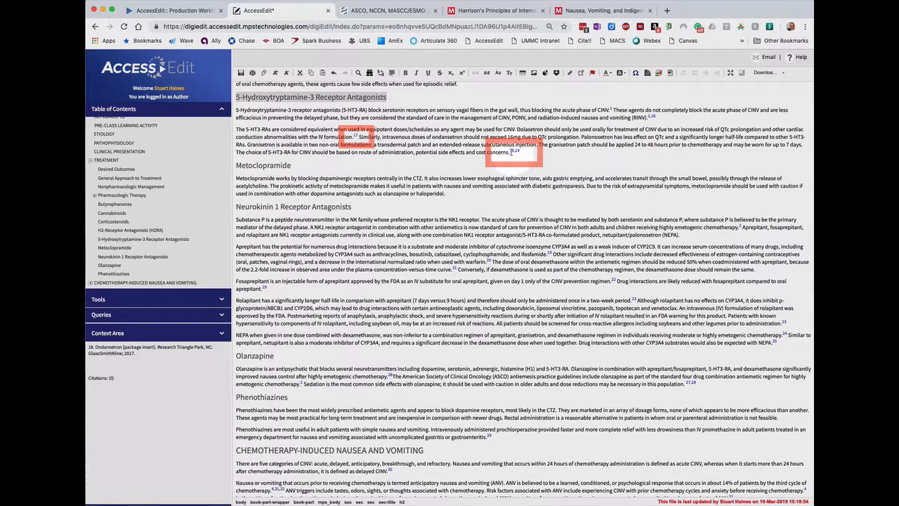
click(444, 145)
click(355, 138)
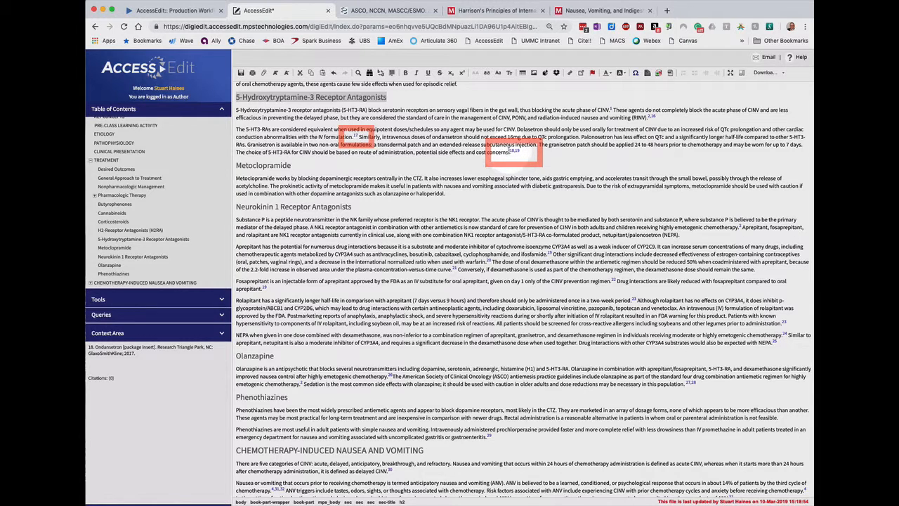
click(522, 153)
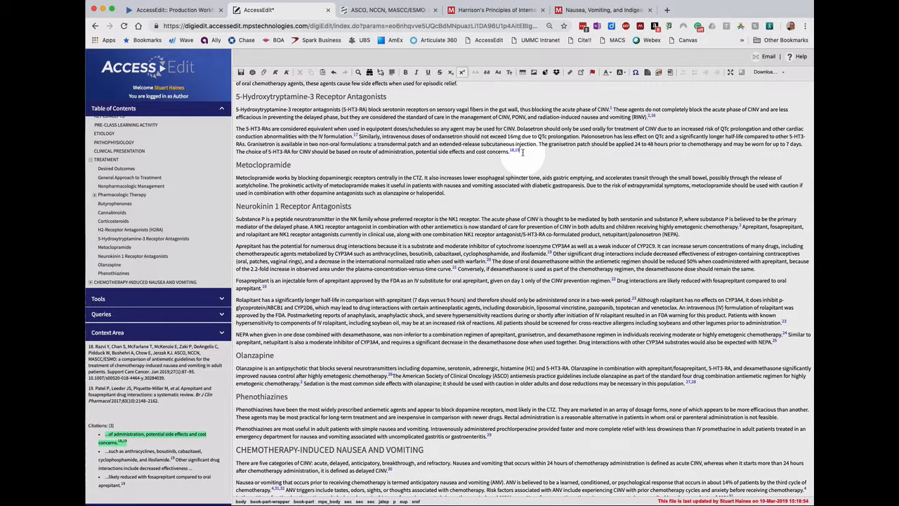